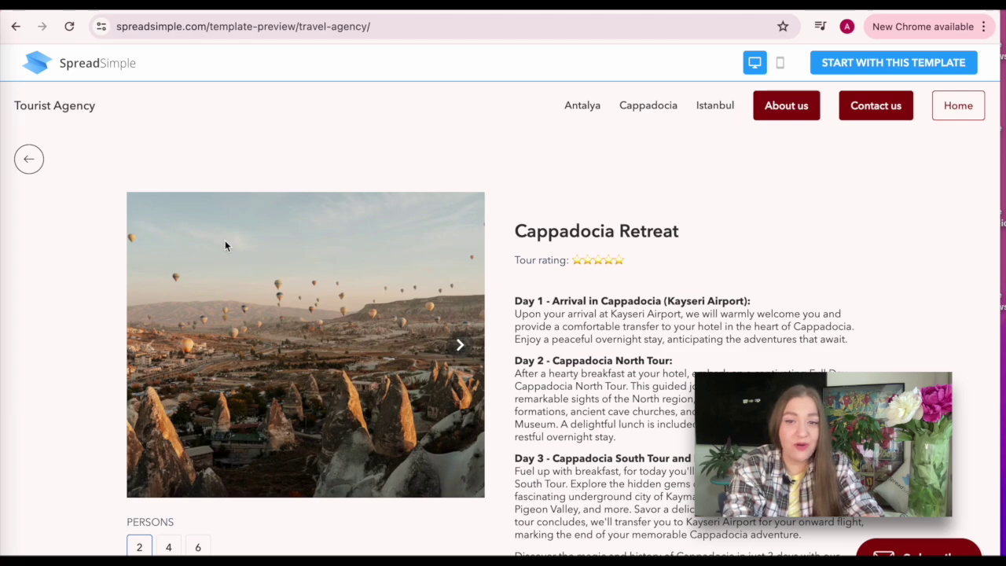
Zoom in on the Cappadocia Retreat tour's location map and return to the Tourist Agency home page
scroll(422, 362, down, 1)
scroll(941, 342, down, 4)
scroll(942, 344, down, 4)
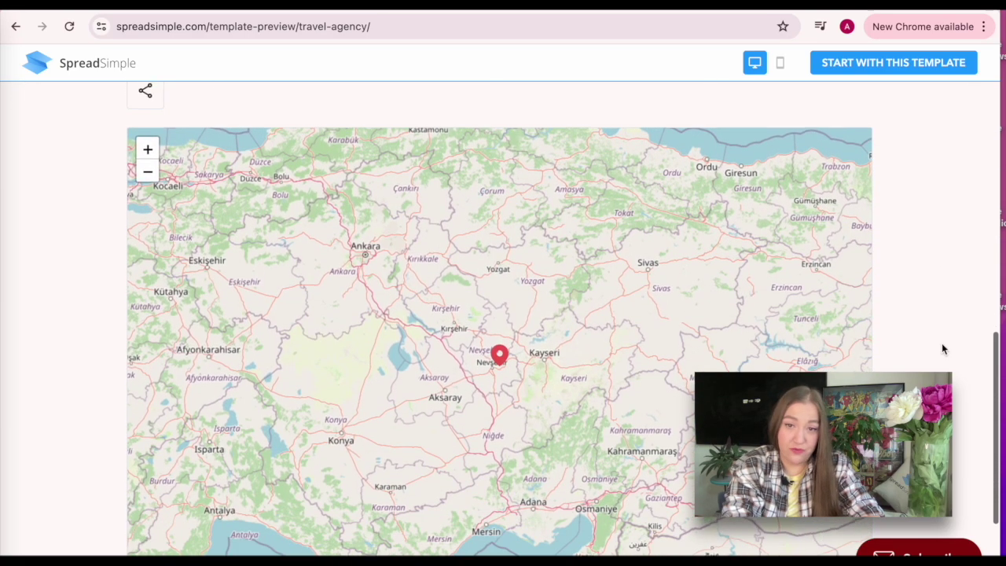
scroll(941, 343, down, 1)
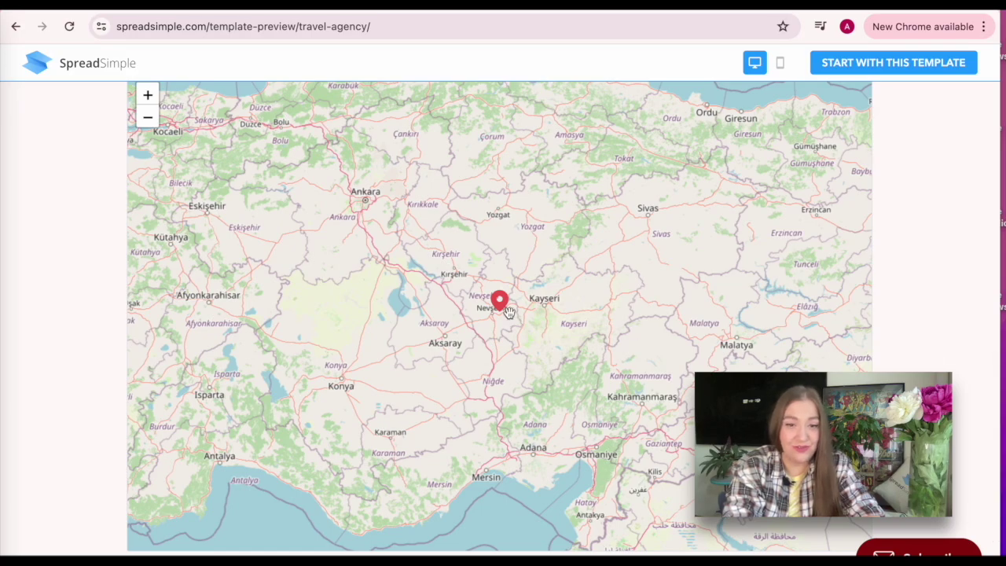
scroll(508, 312, up, 4)
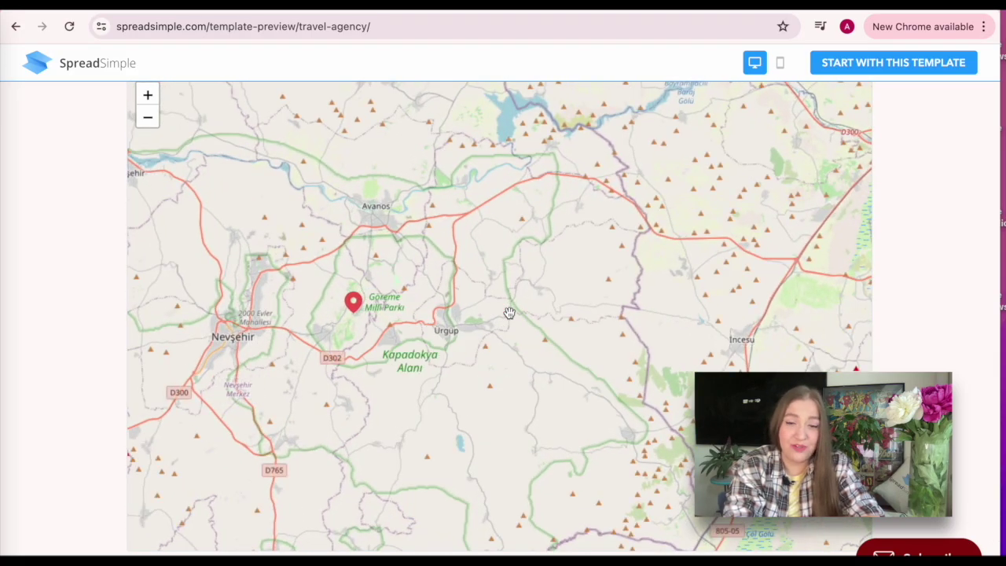
click(14, 28)
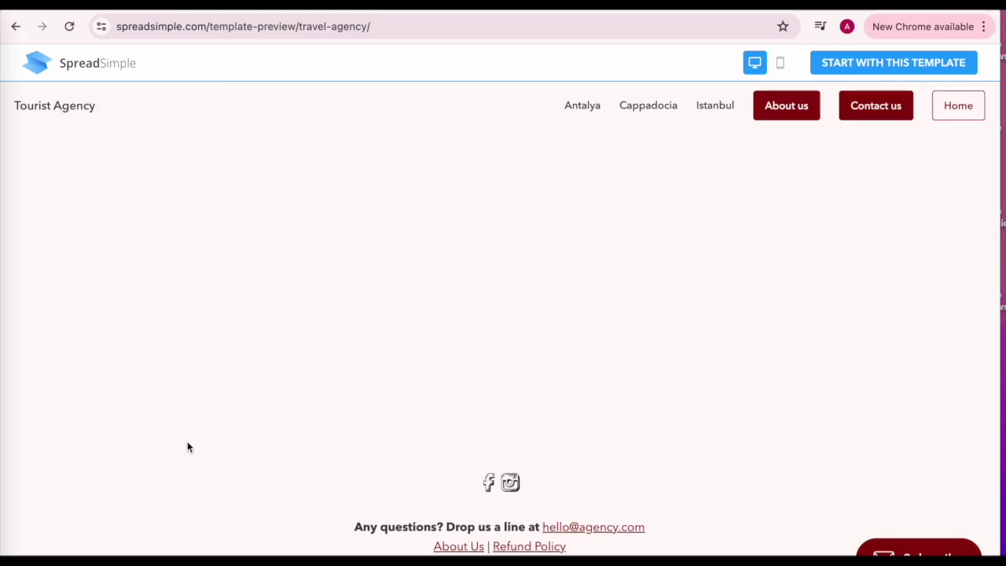
scroll(607, 398, down, 5)
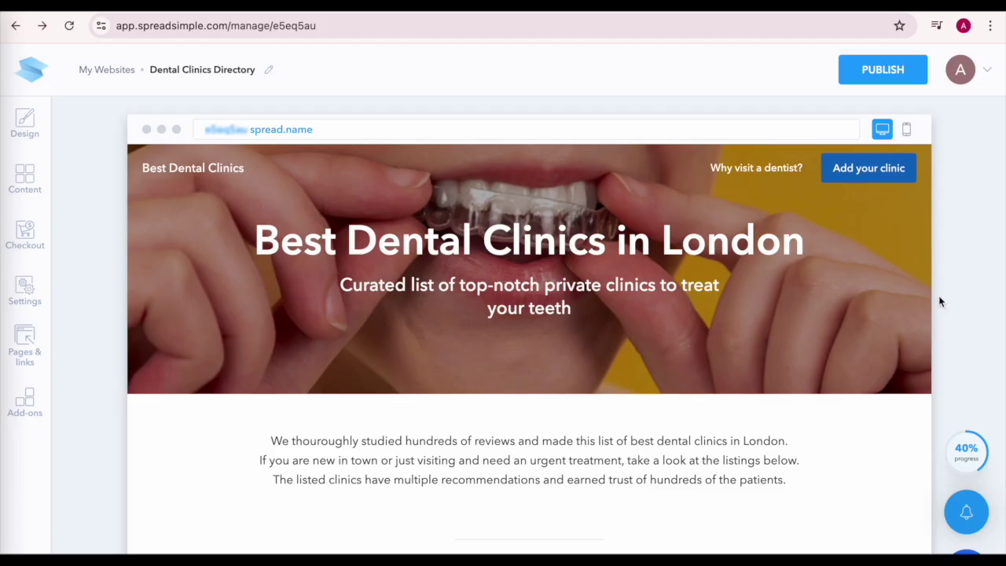
Preview several clinics from their markers on the Dental Clinics Directory map, including Pall Mall Dental London, EGO Dental Clinic and Square Mile Dental Centre
scroll(928, 302, down, 1)
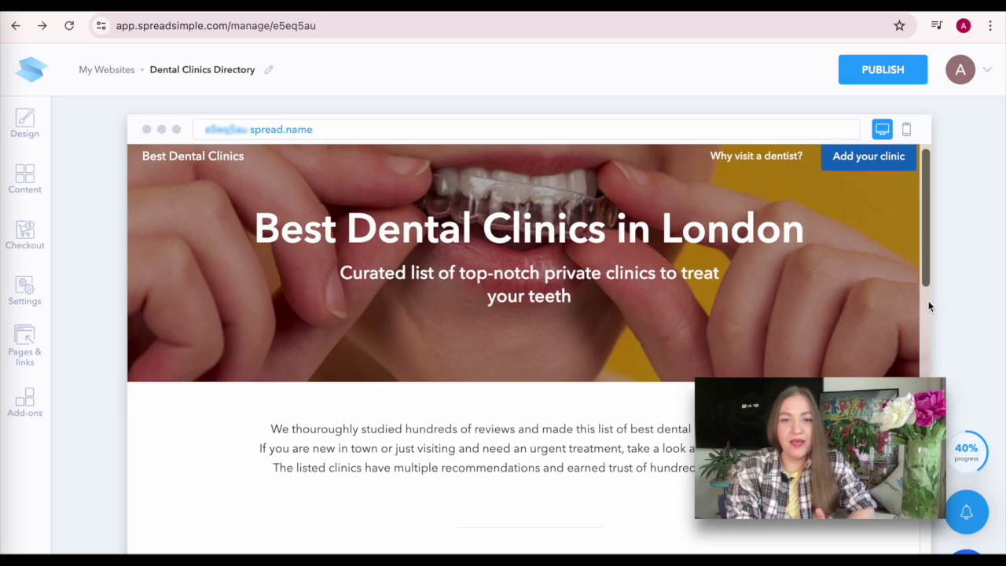
scroll(928, 306, down, 5)
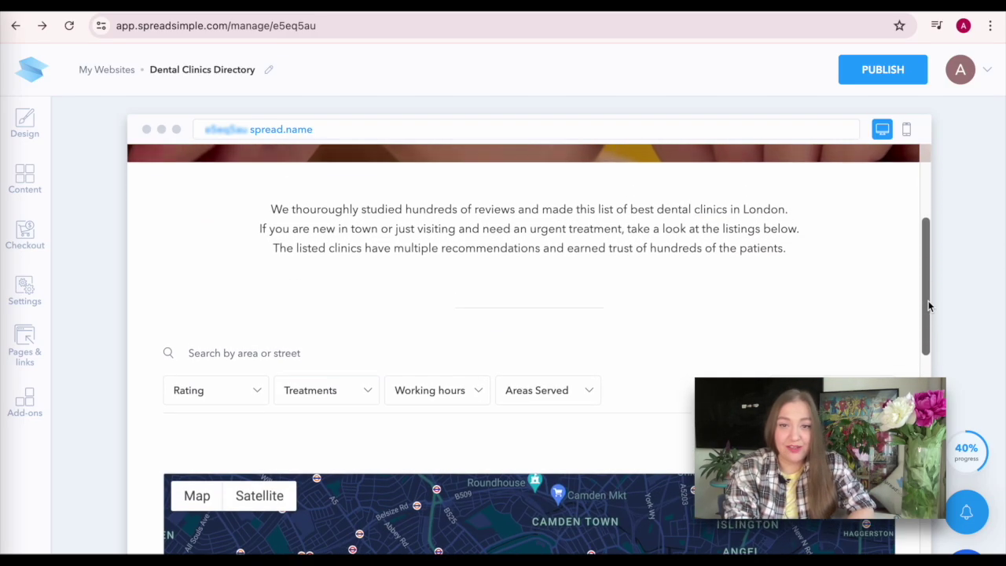
scroll(928, 307, down, 5)
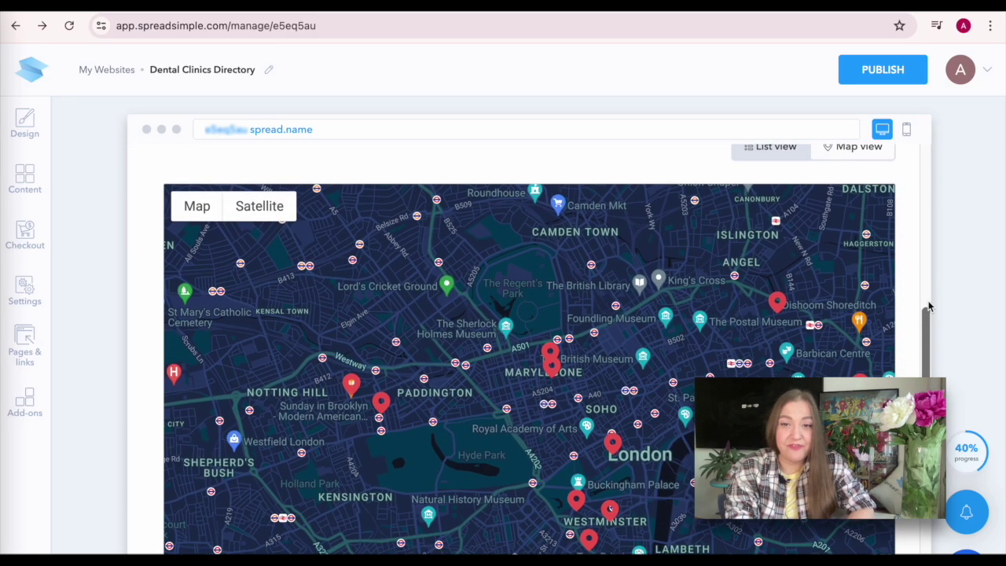
scroll(928, 306, down, 3)
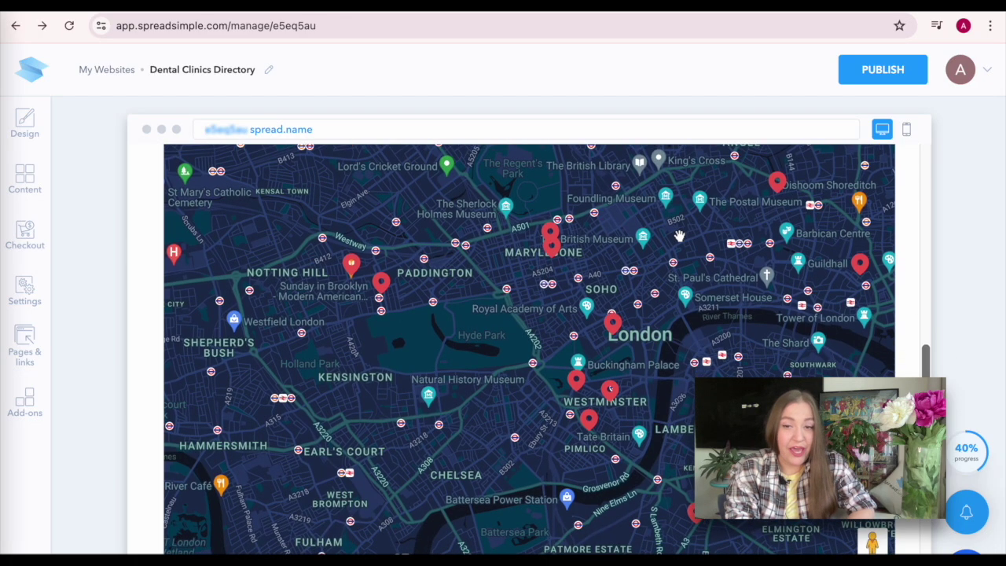
click(612, 322)
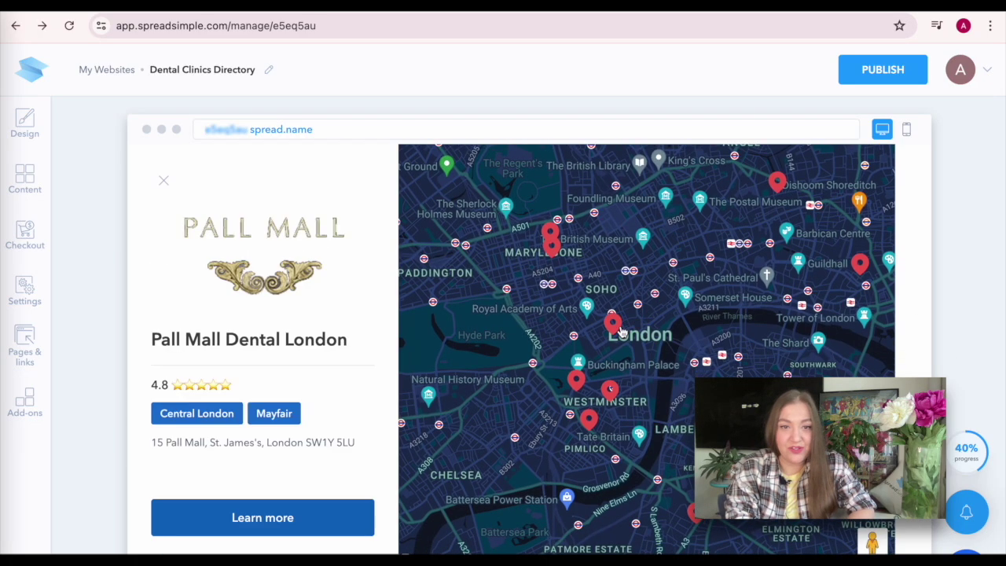
click(611, 397)
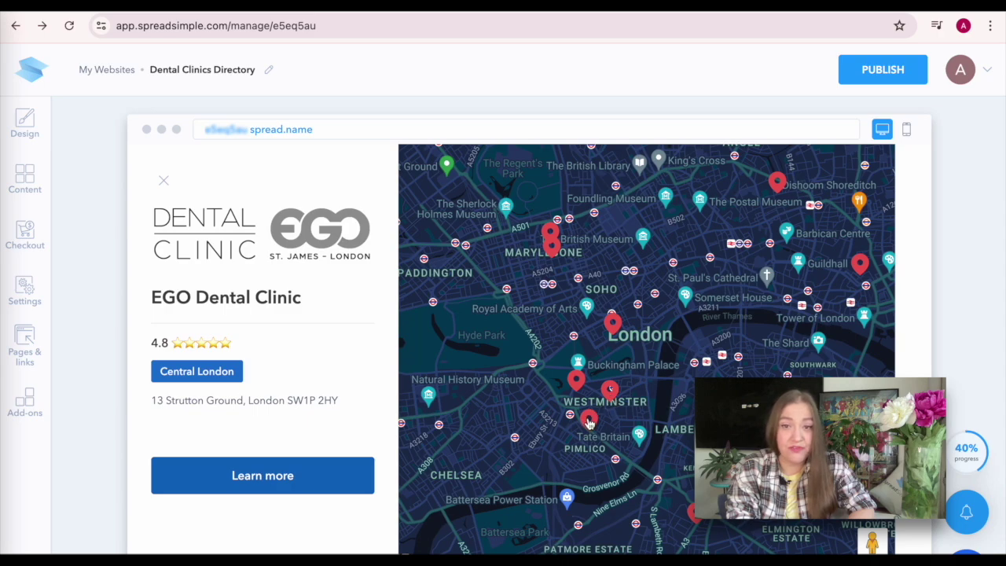
click(588, 421)
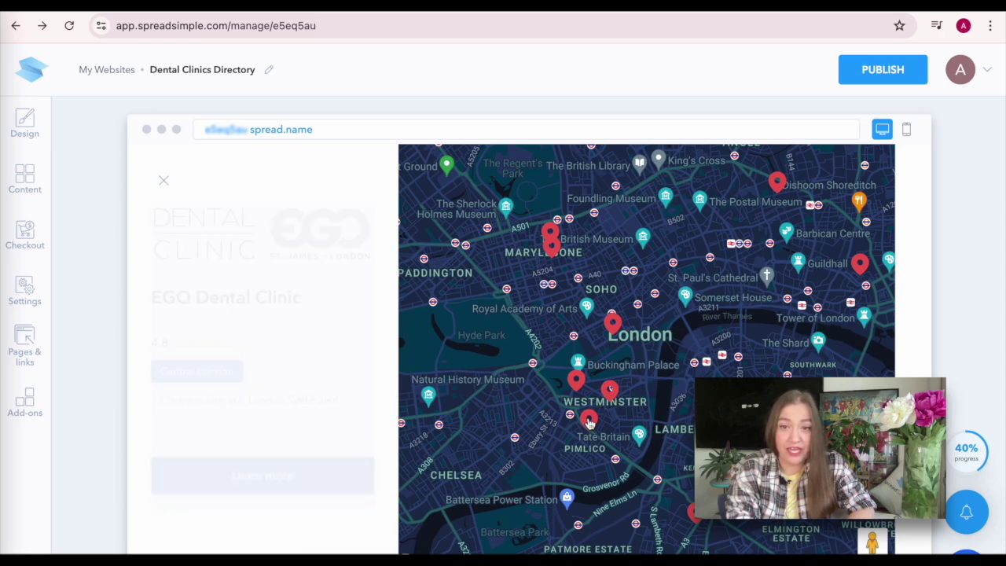
click(781, 192)
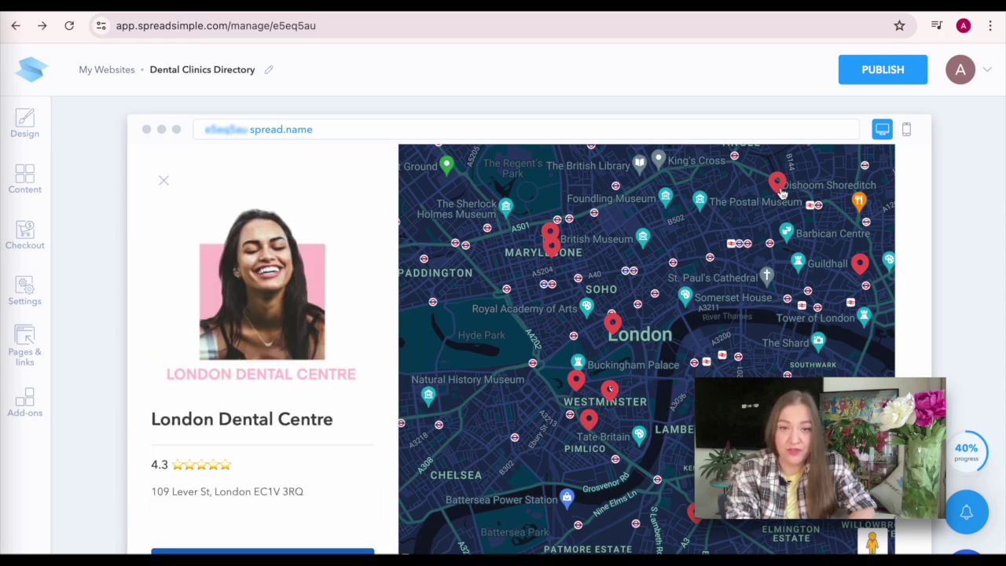
click(862, 271)
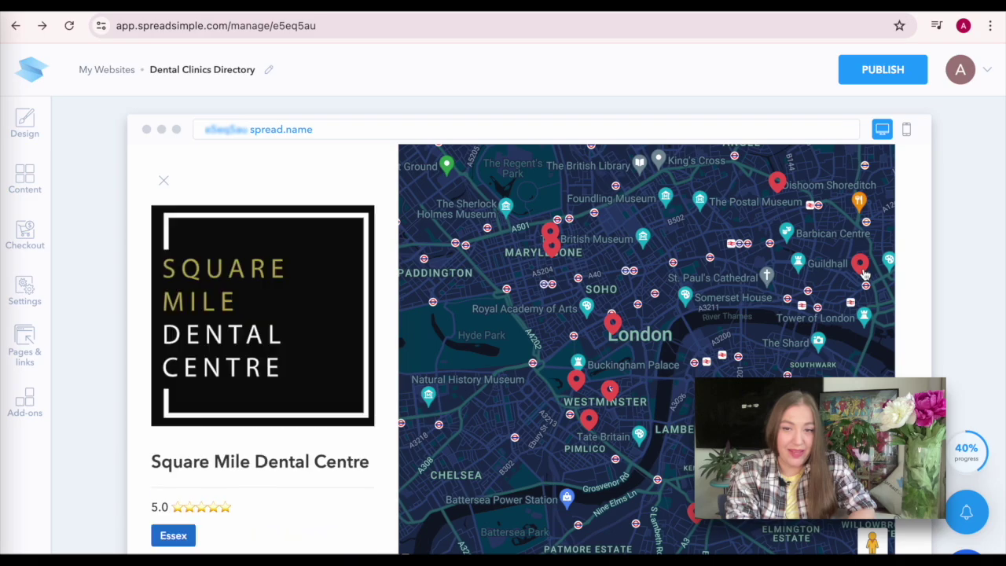
Open the Square Mile Dental Centre details page and look through its description and map
click(267, 264)
scroll(846, 371, down, 5)
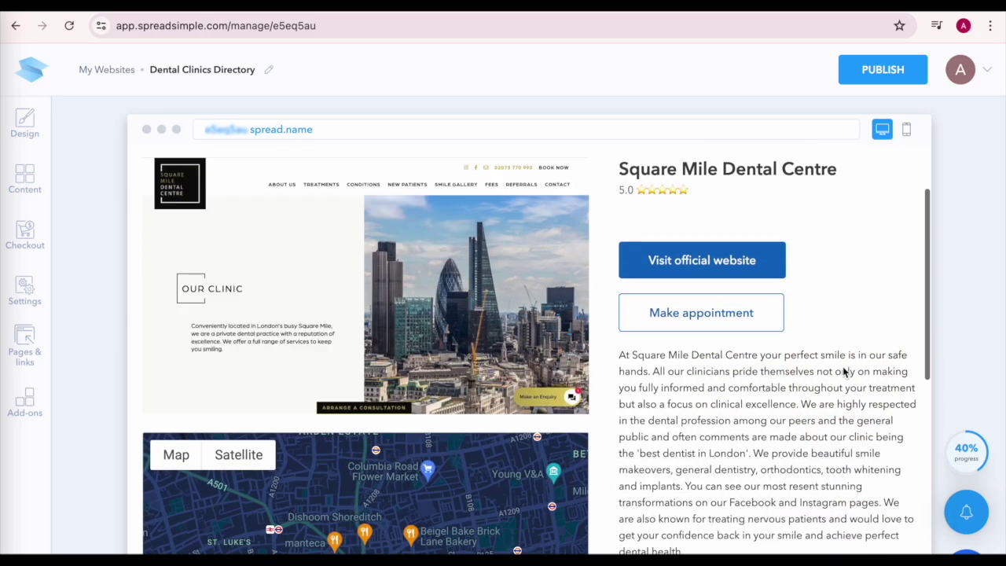
scroll(844, 372, down, 1)
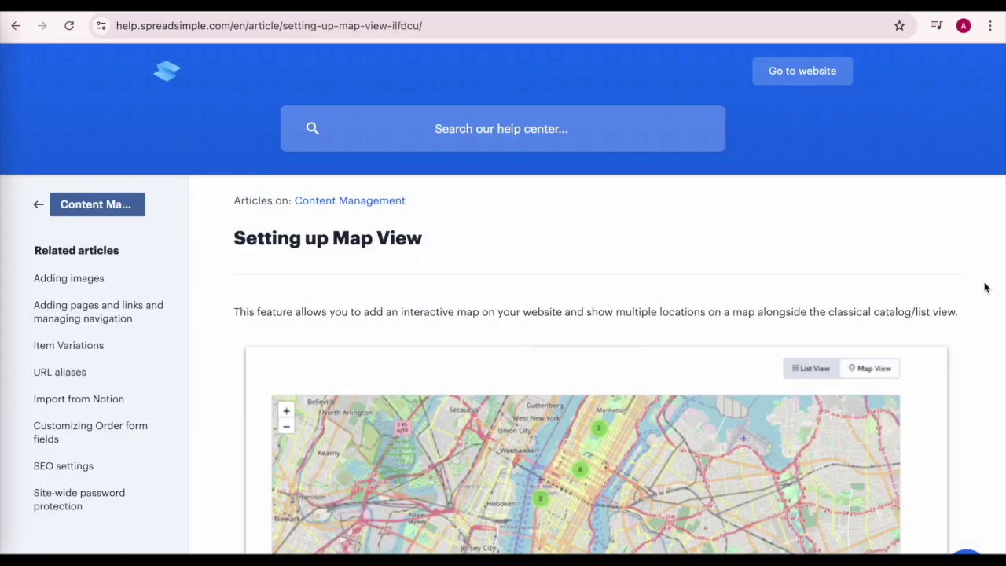
Read the Setting up Map View help article, covering coordinate preparation, enabling the map view and mapping the Coordinates column
scroll(985, 288, down, 2)
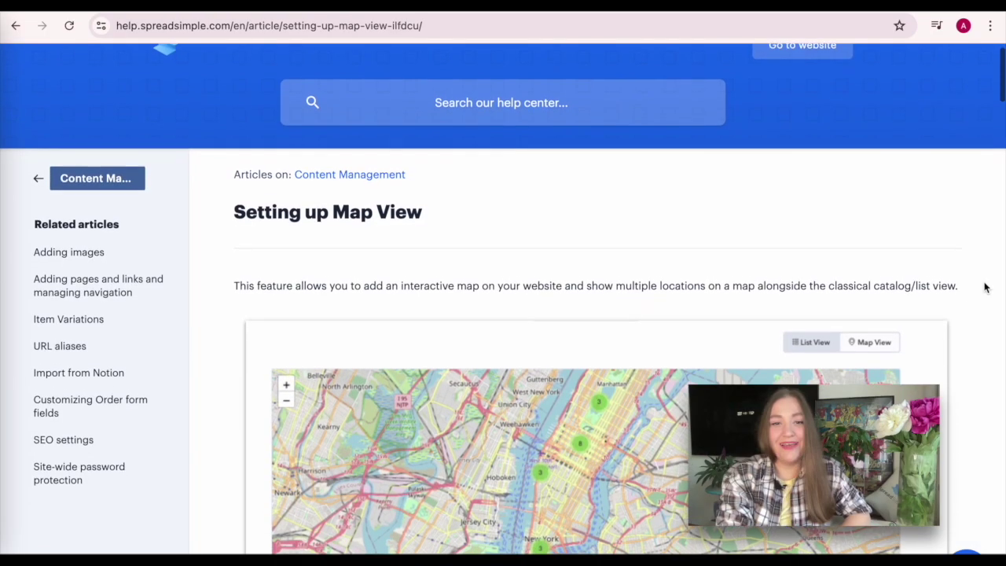
scroll(985, 287, down, 3)
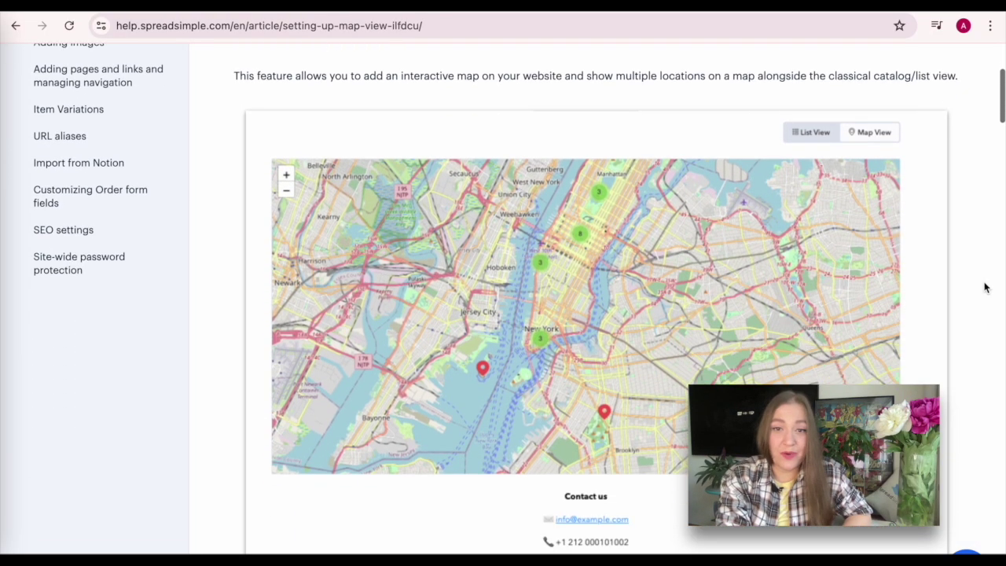
scroll(985, 287, down, 5)
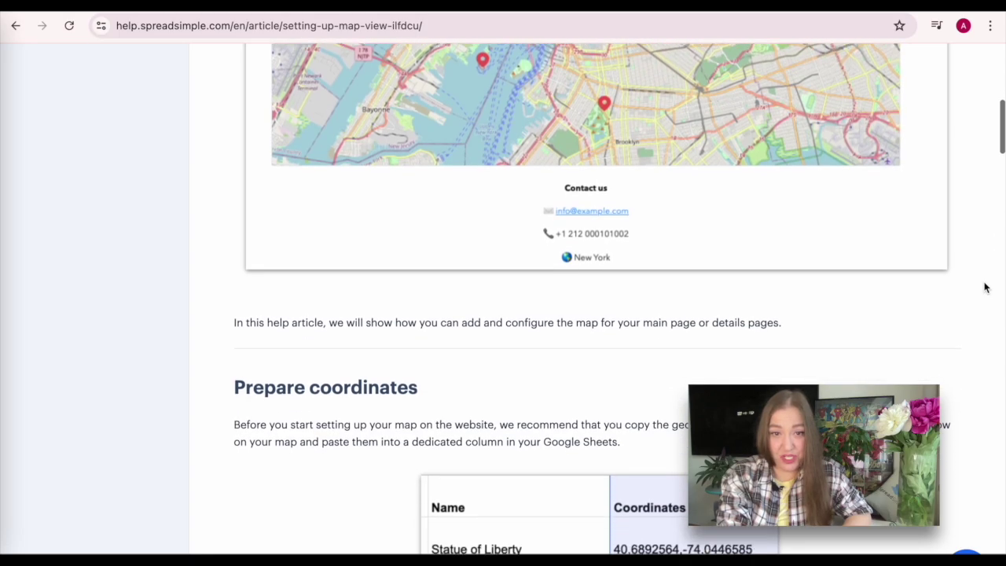
scroll(985, 288, down, 5)
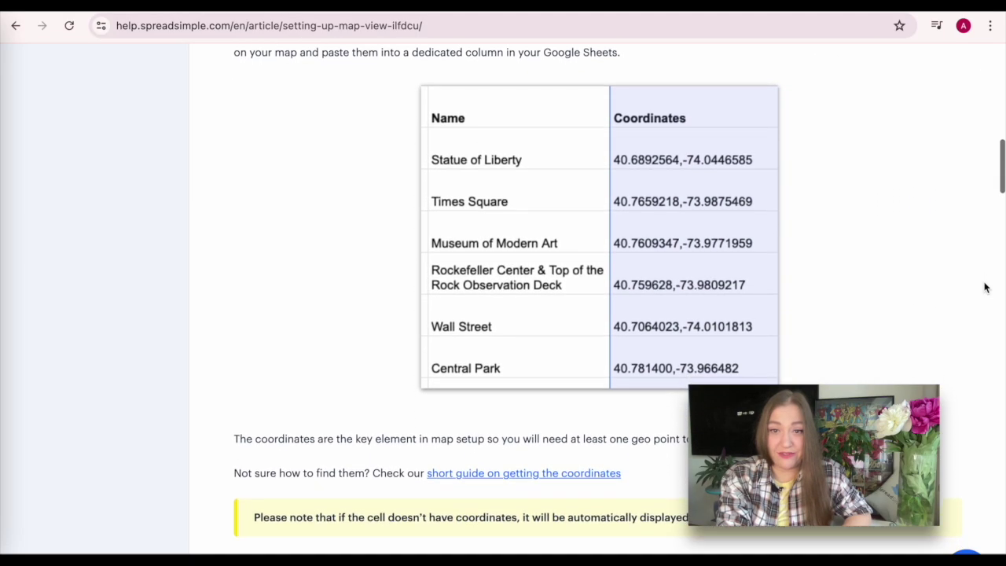
scroll(986, 287, down, 5)
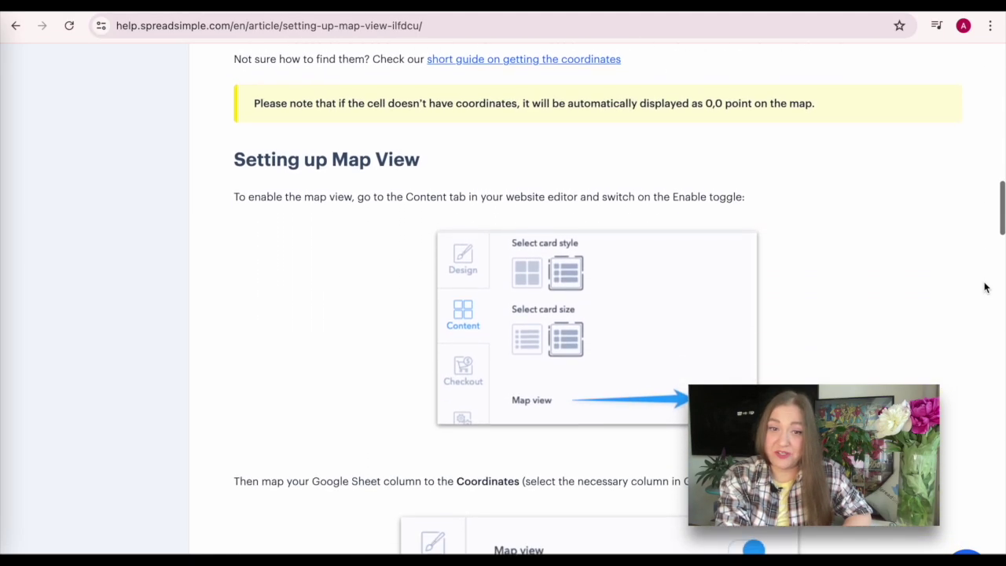
scroll(985, 288, down, 8)
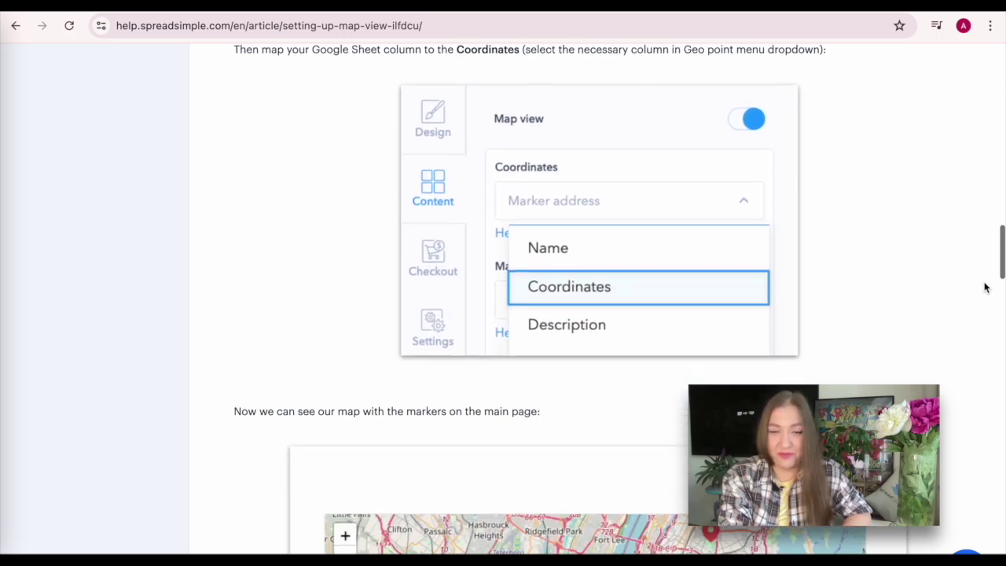
scroll(985, 287, down, 10)
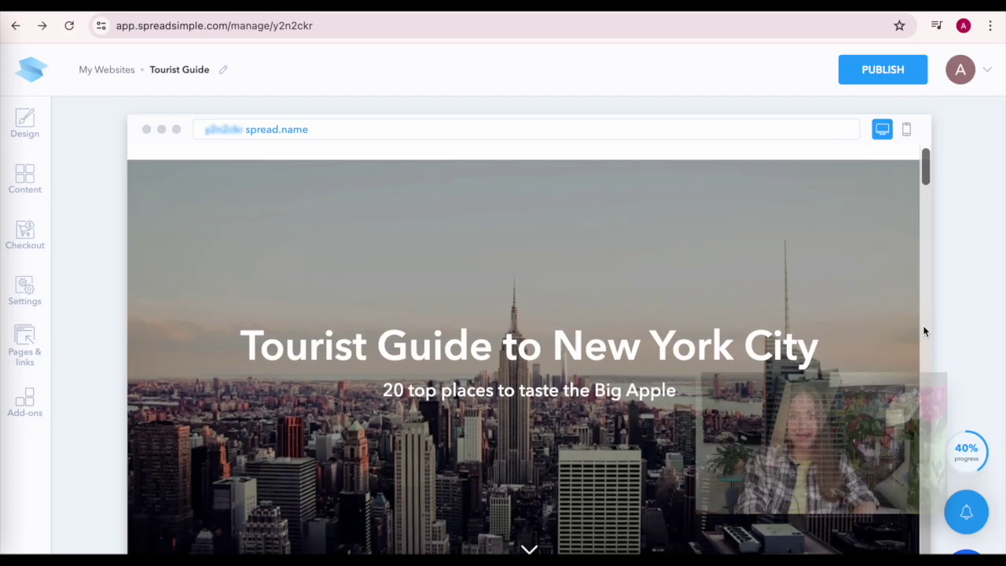
Open the Statue of Liberty details from the Tourist Guide website's list and look through the page
scroll(922, 330, down, 5)
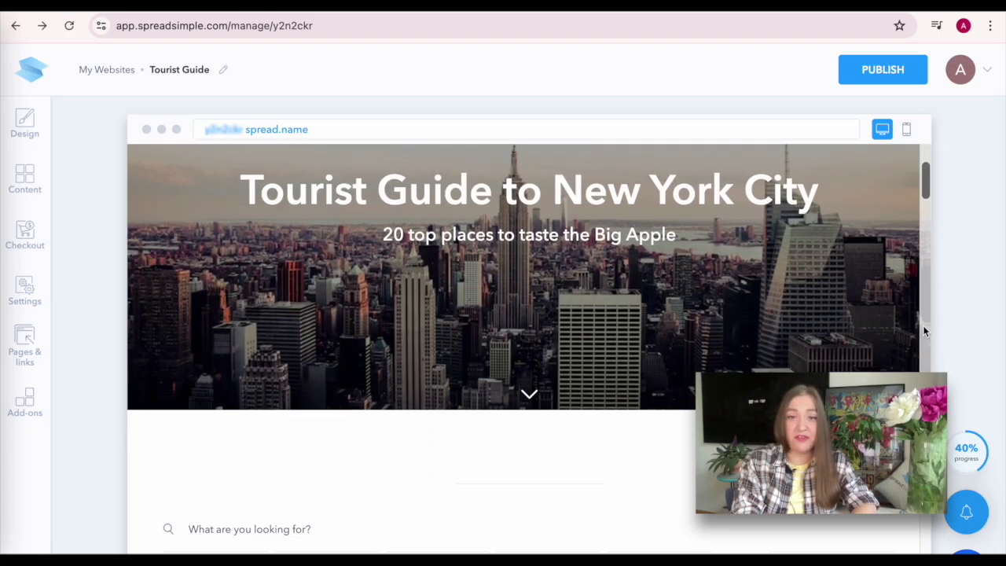
scroll(923, 331, down, 4)
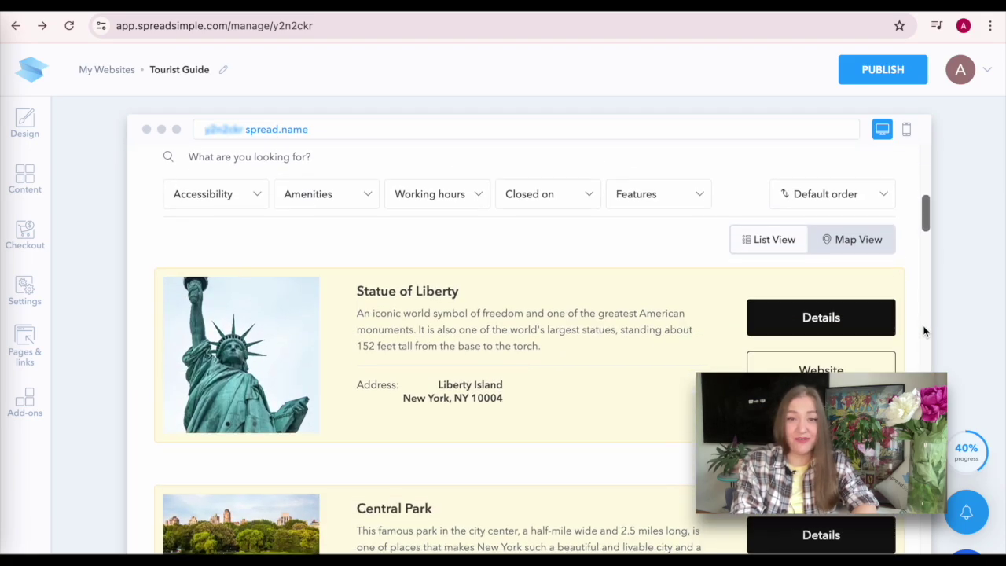
scroll(923, 331, down, 1)
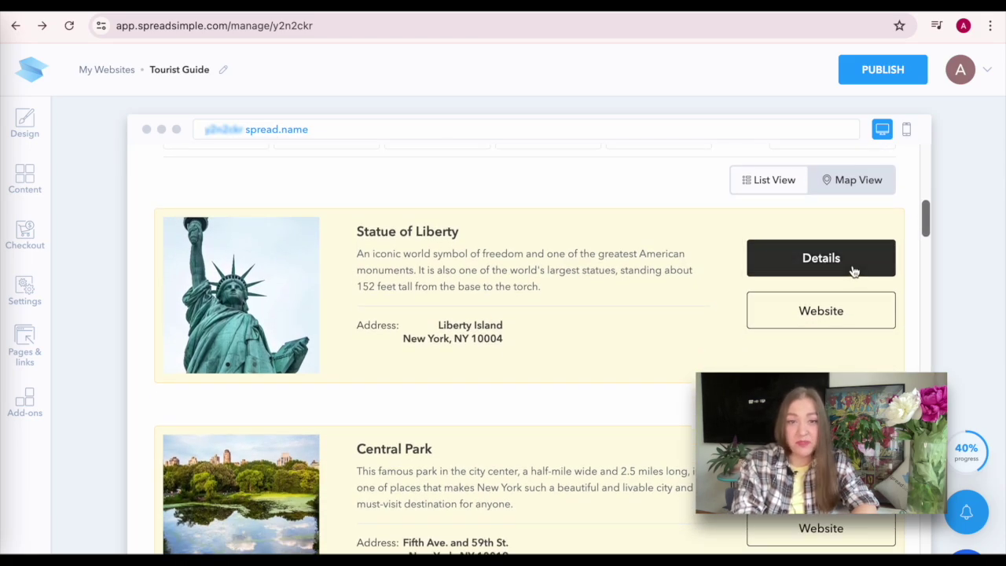
click(853, 269)
scroll(853, 271, down, 5)
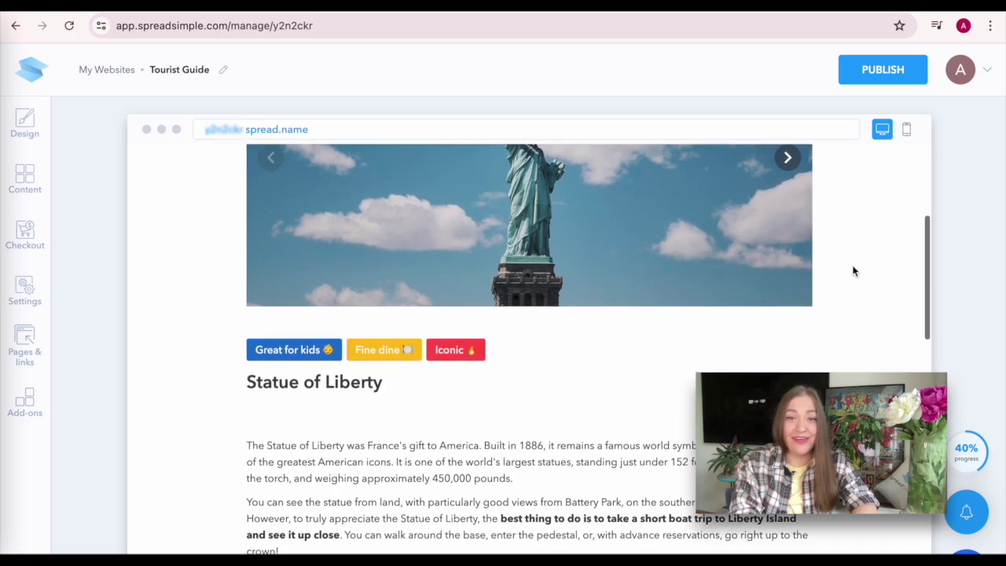
scroll(853, 271, down, 5)
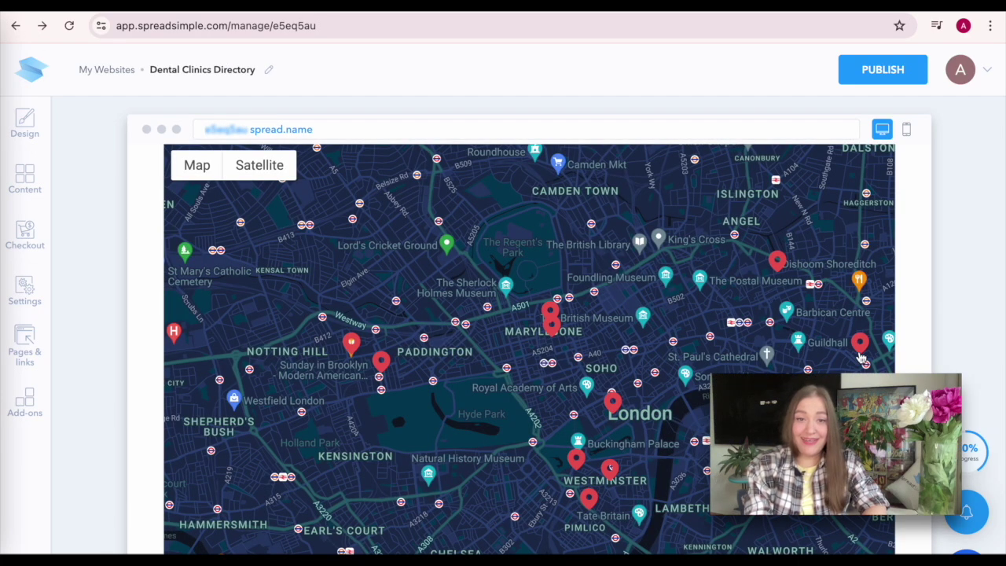
Preview more clinic cards from the Dental Clinics Directory map markers, including London Dental Centre, Victoria Dental Centre and Wimpole Street Dental Clinic
click(859, 346)
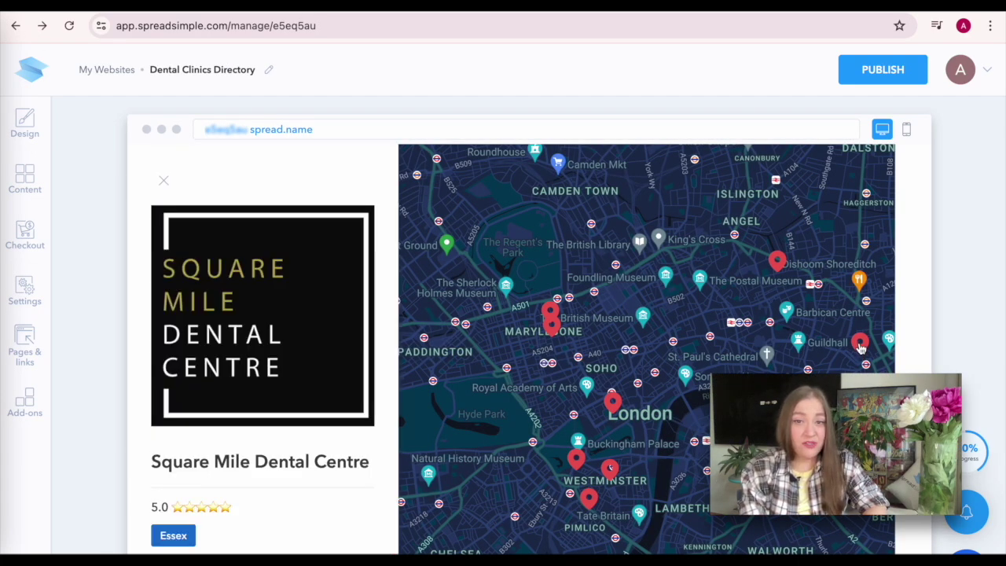
click(783, 273)
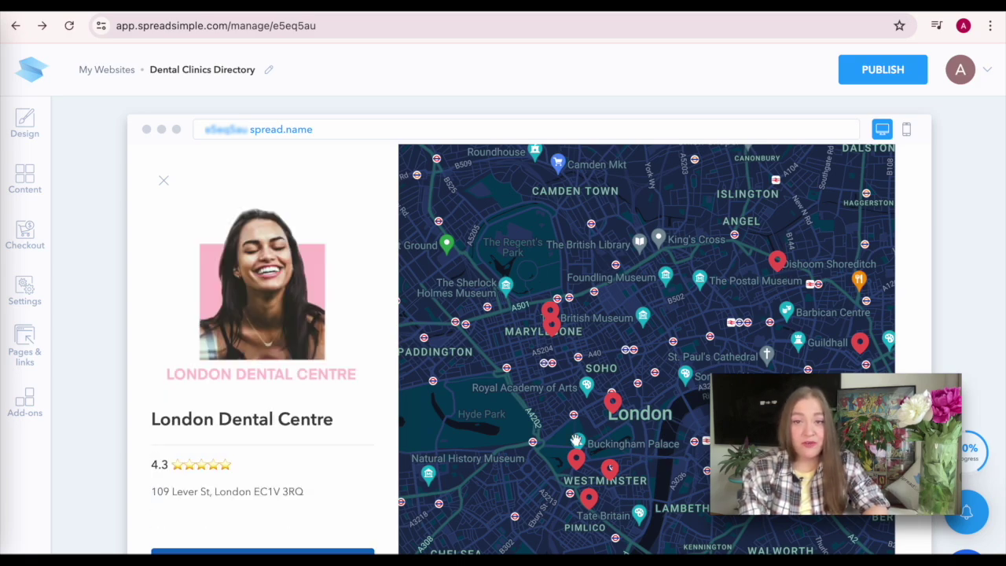
click(611, 469)
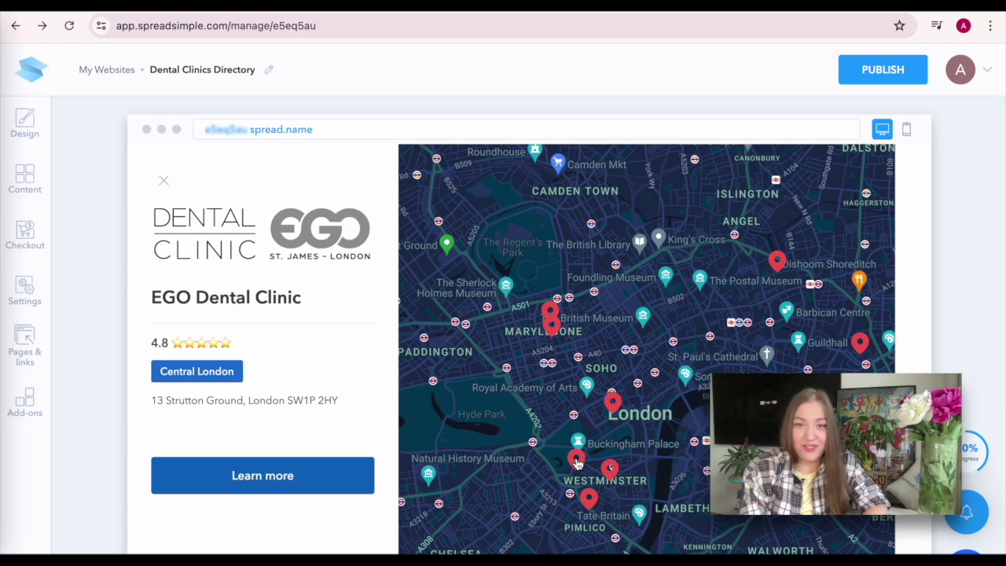
click(576, 461)
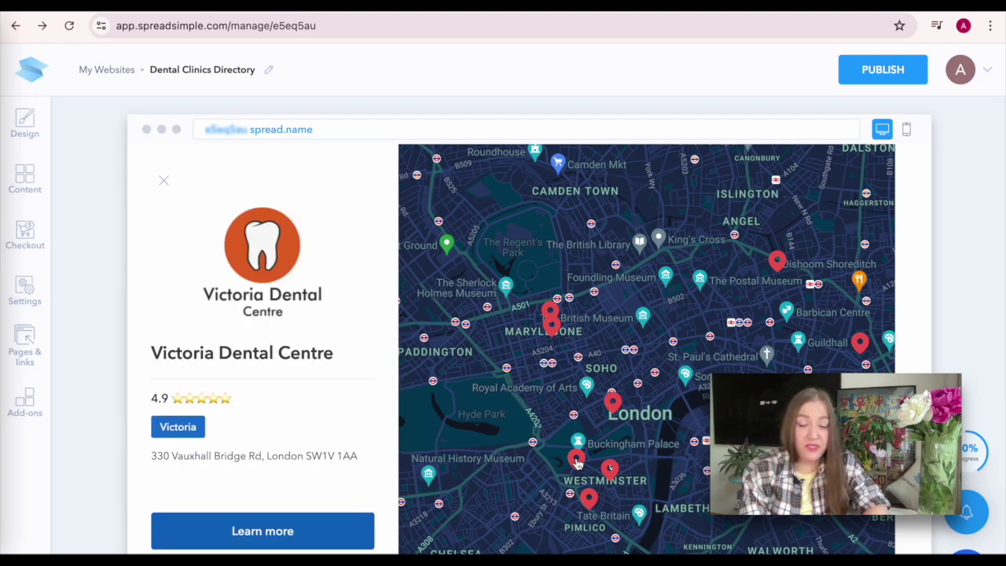
click(551, 336)
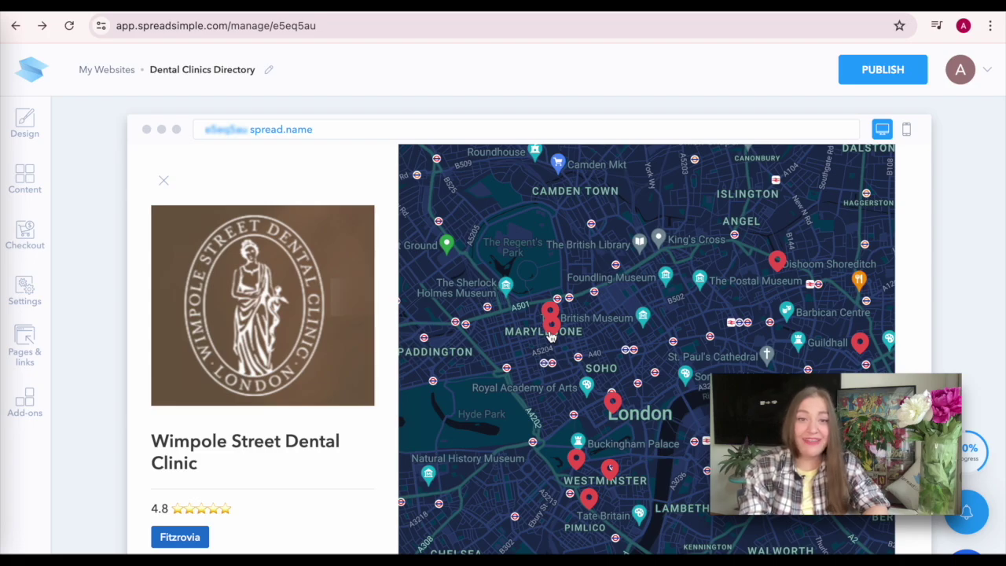
click(589, 498)
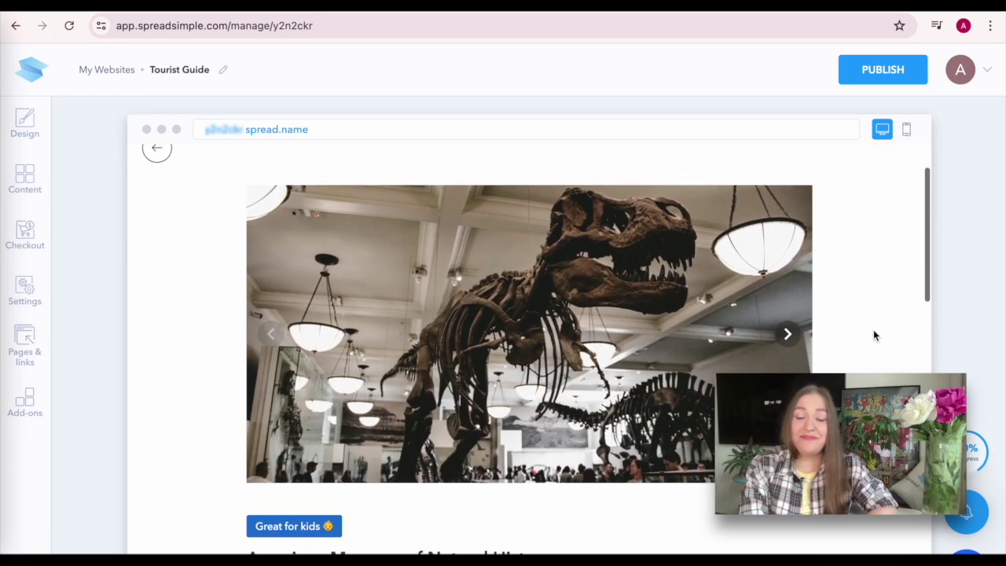
Look through the American Museum of Natural History details page in the Tourist Guide website
scroll(872, 333, down, 8)
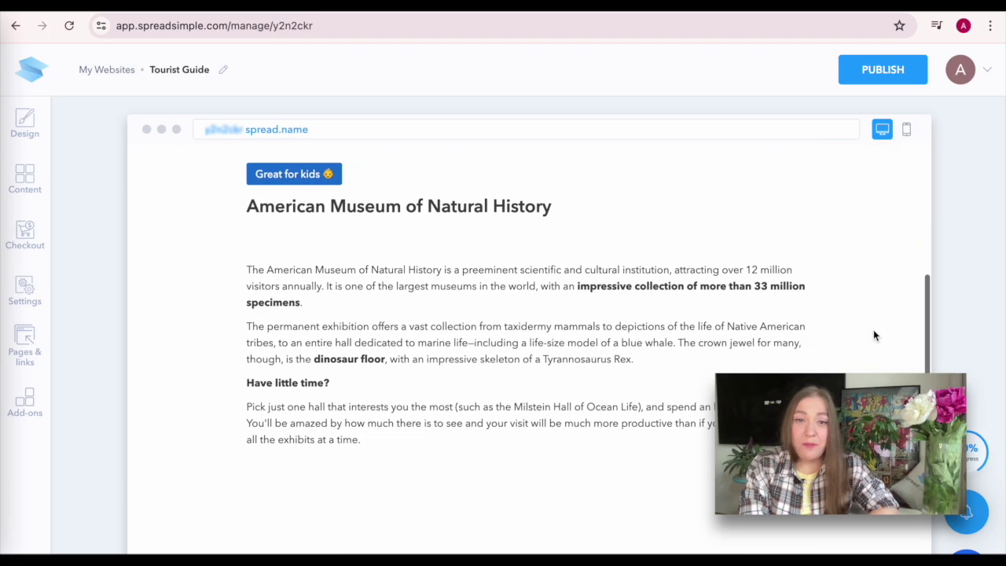
View the embedded map on the American Museum of Natural History details page and open directions to the museum
scroll(873, 329, down, 1)
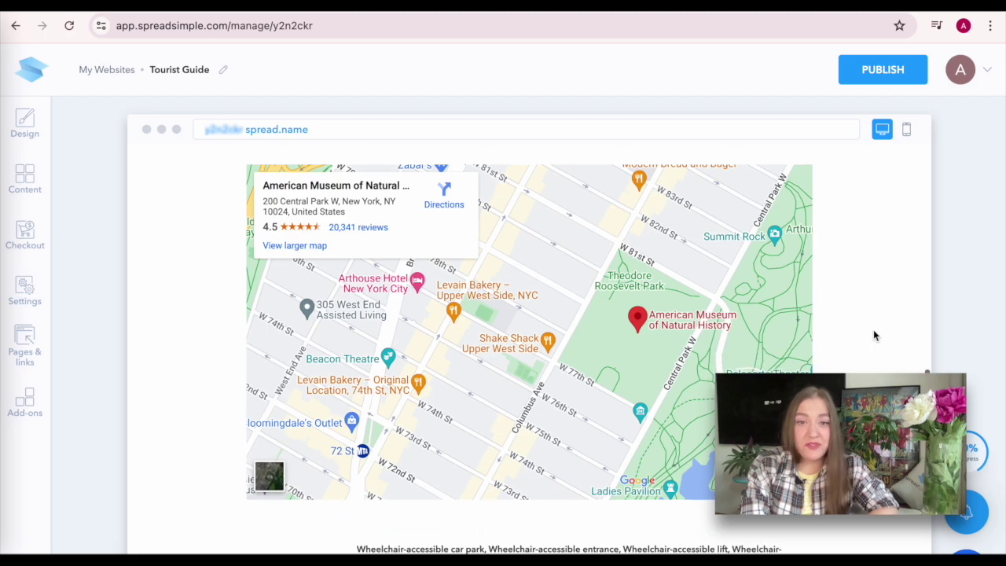
click(443, 207)
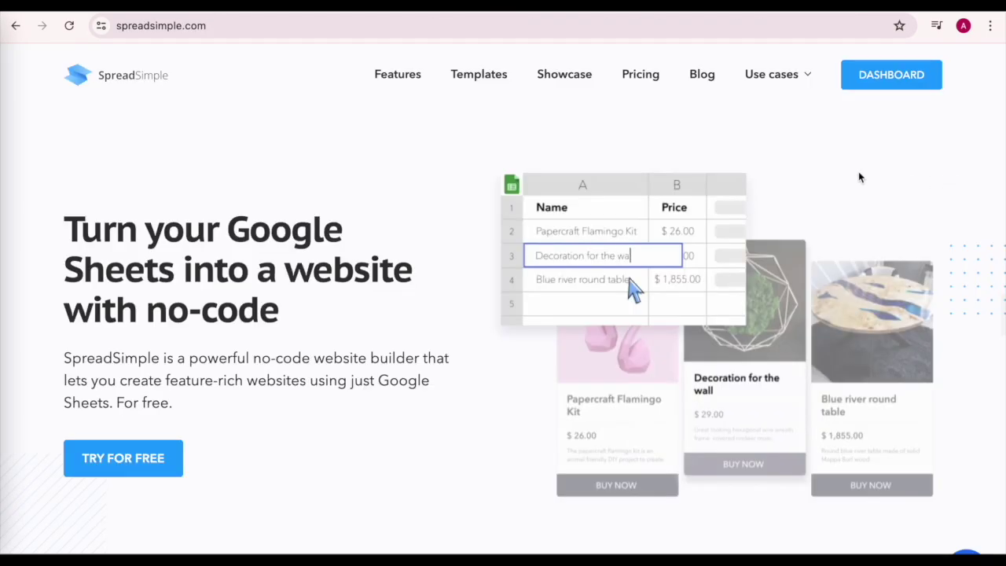
Browse the SpreadSimple website templates and open the Travel Agency Schedule template
click(479, 75)
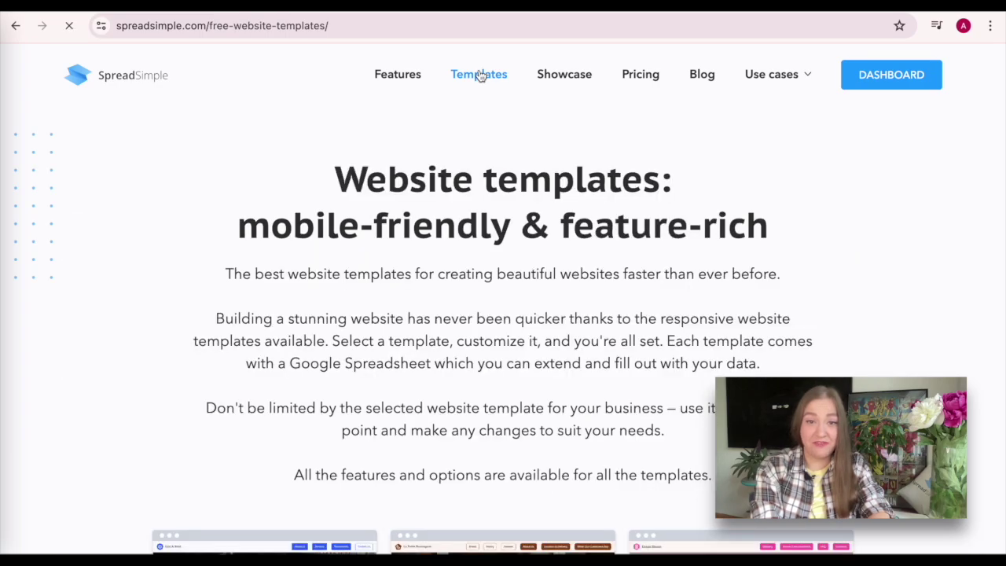
scroll(818, 206, down, 4)
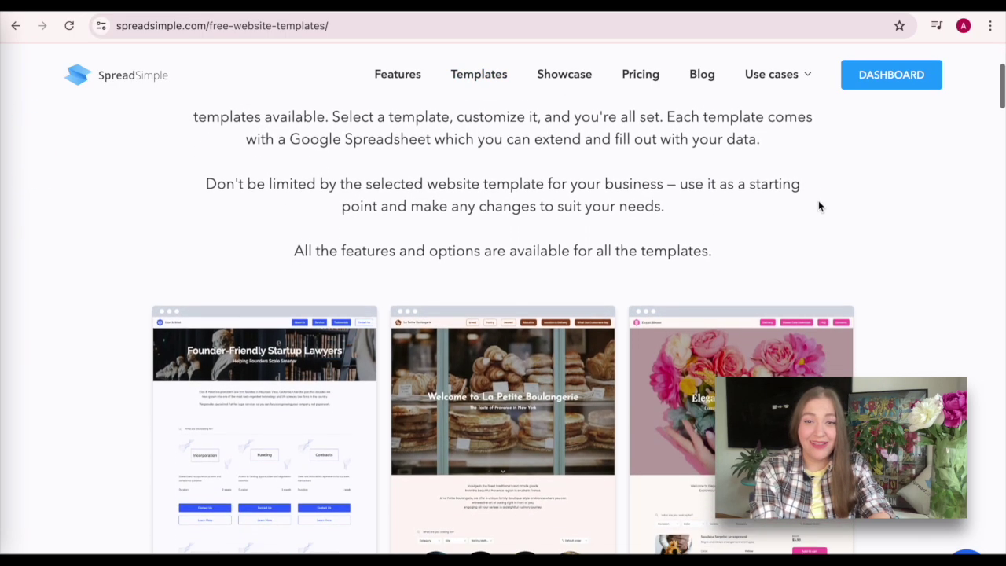
scroll(817, 206, down, 5)
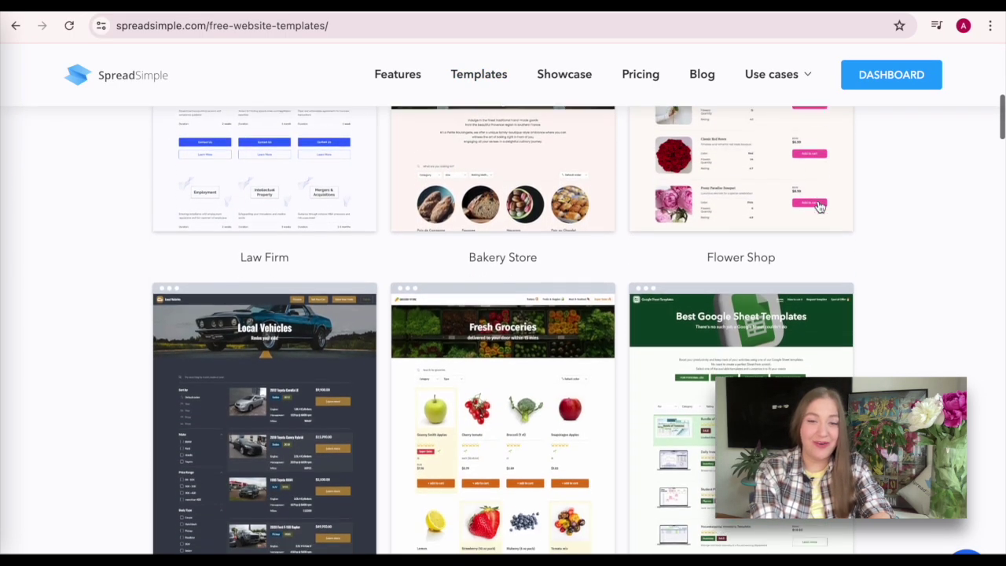
scroll(819, 207, down, 4)
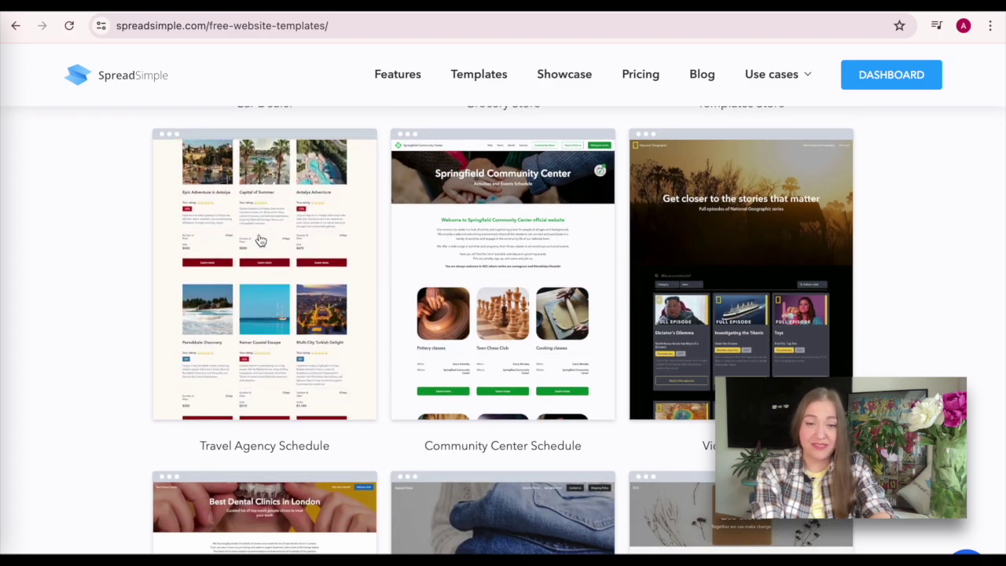
click(260, 240)
Look over the Travel agency template page and start a website from this template
scroll(931, 364, down, 7)
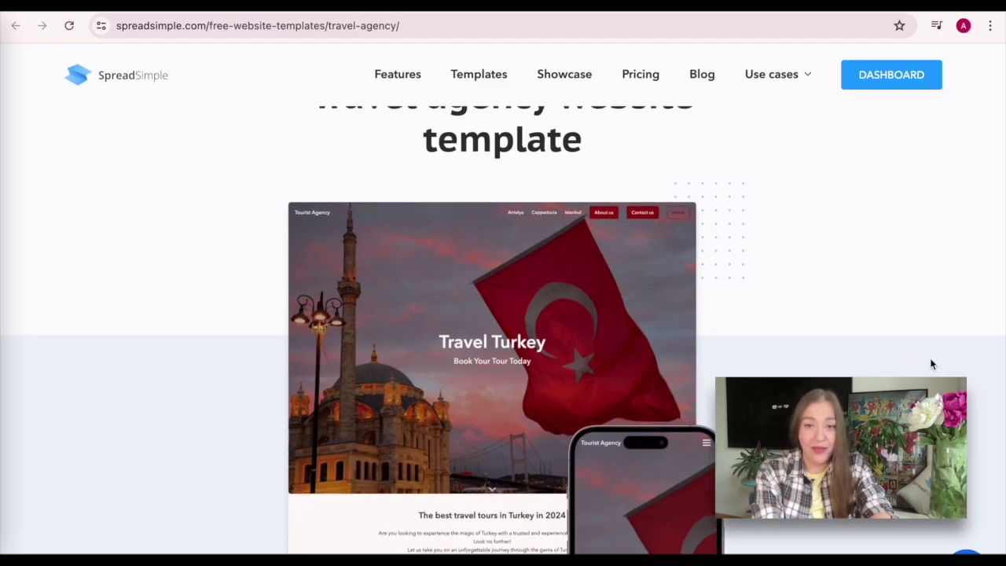
scroll(931, 363, down, 1)
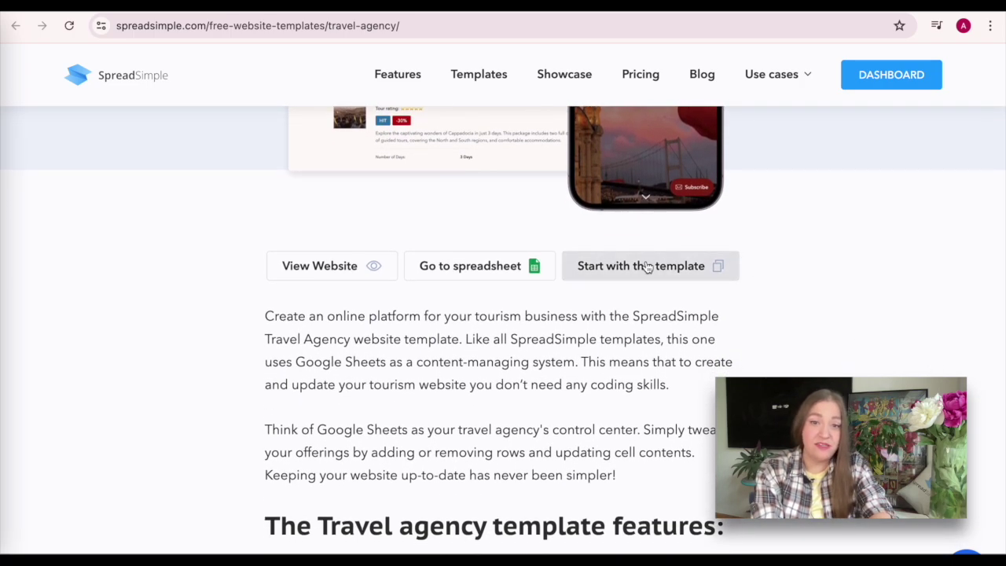
click(646, 268)
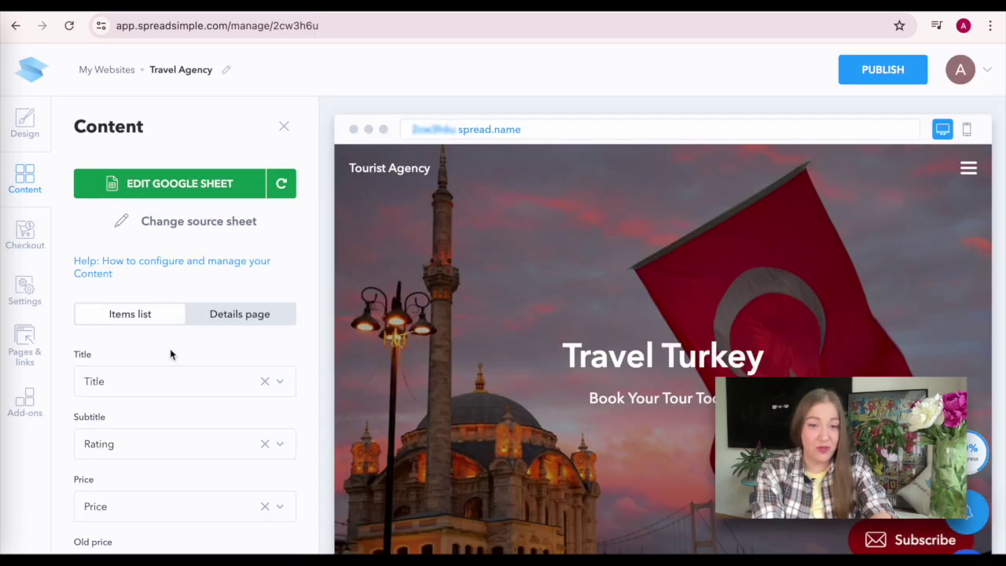
Review the items list column mappings in the Travel Agency website's content settings
scroll(171, 353, down, 1)
scroll(170, 348, down, 5)
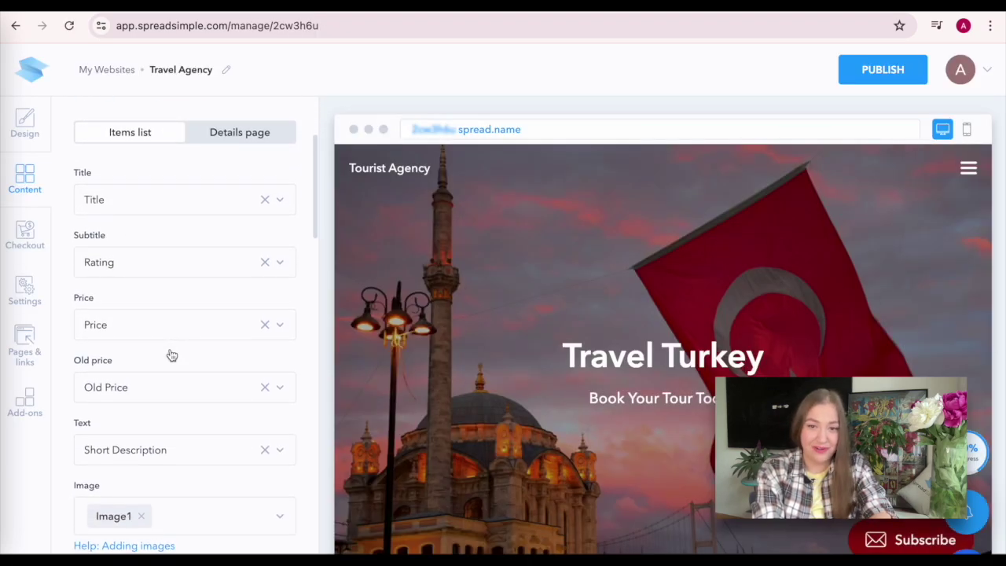
scroll(172, 355, down, 6)
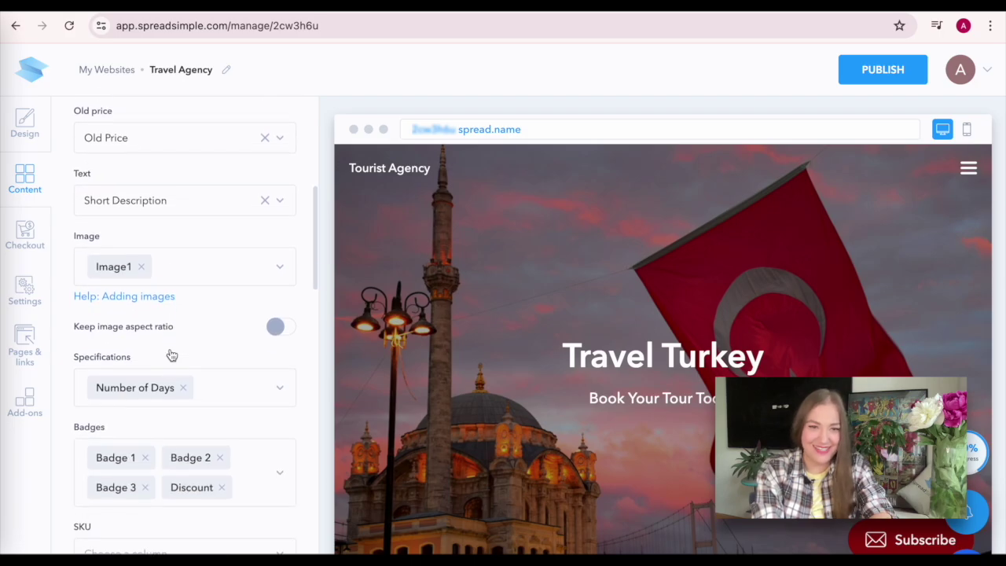
scroll(171, 351, down, 3)
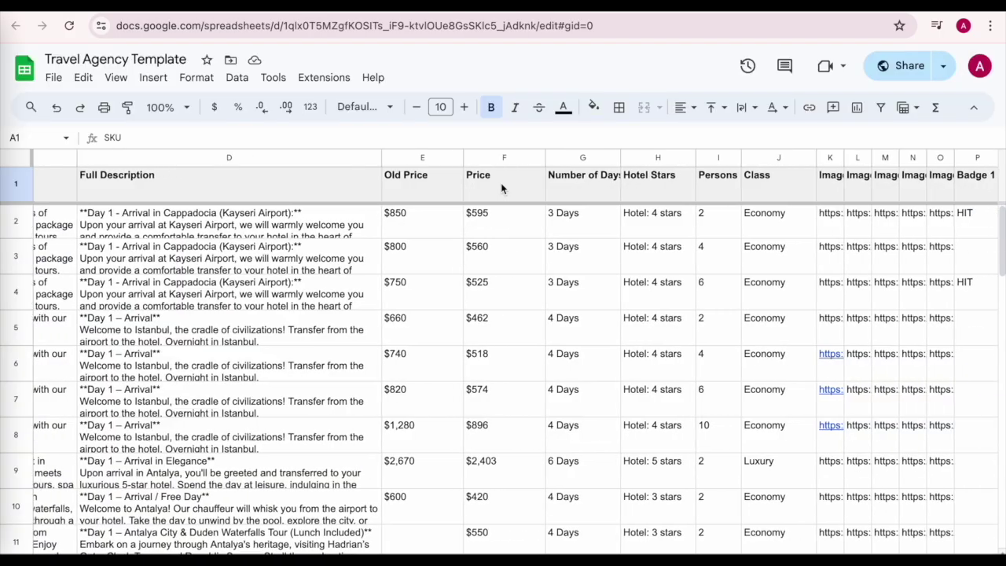
Examine the Coordinates column in the Travel Agency Template Google Sheet across the tour rows
scroll(501, 182, right, 6)
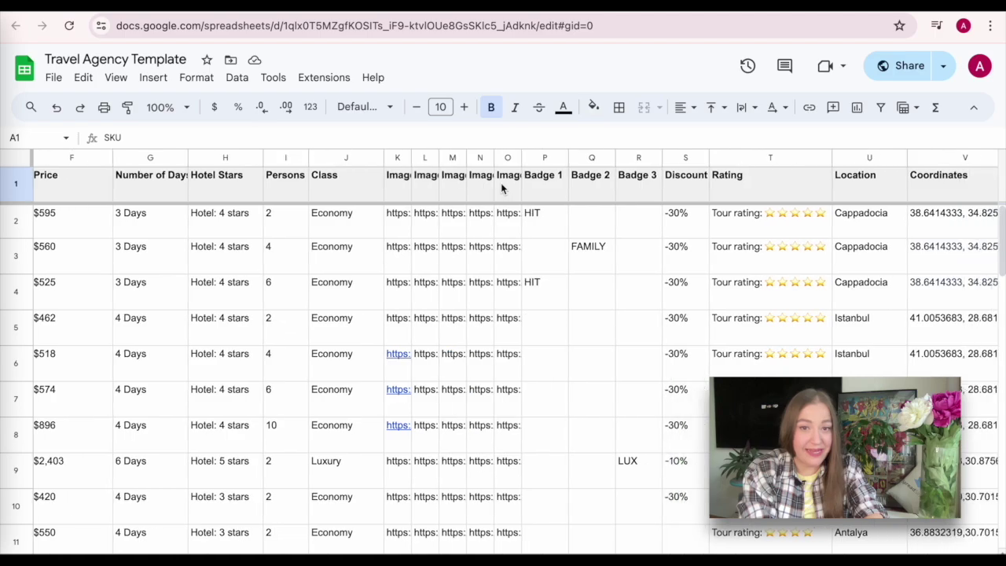
scroll(500, 182, right, 3)
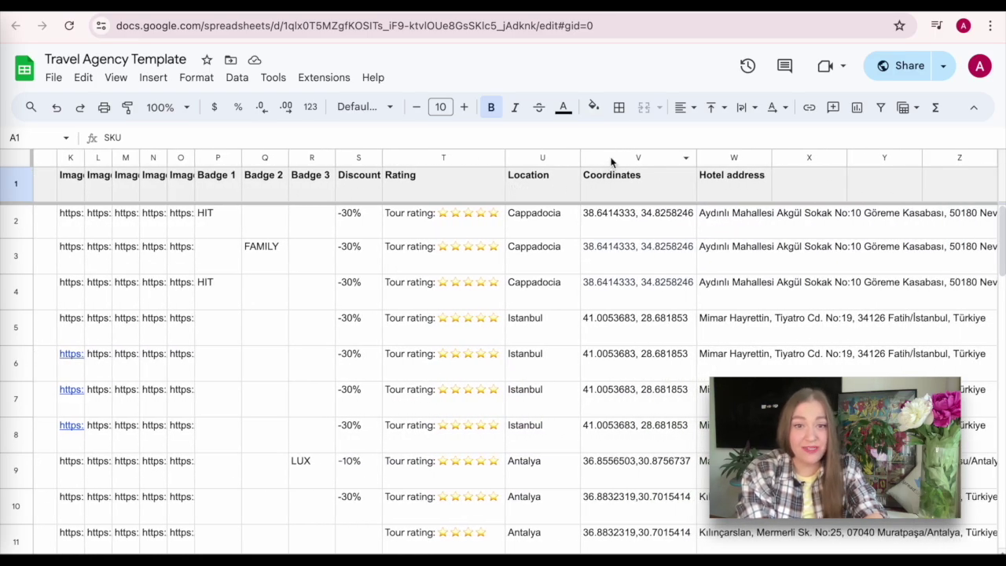
click(611, 158)
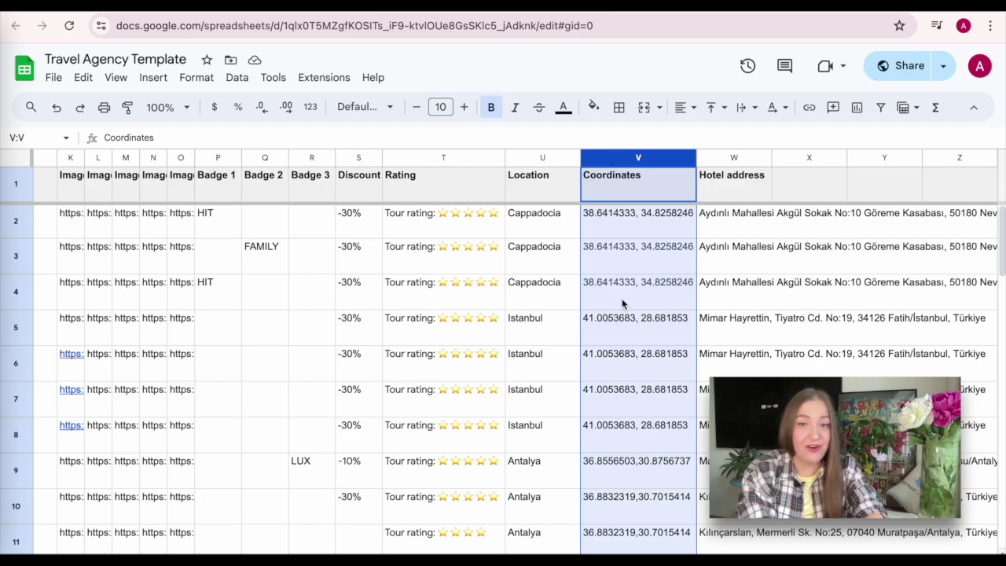
scroll(622, 304, down, 5)
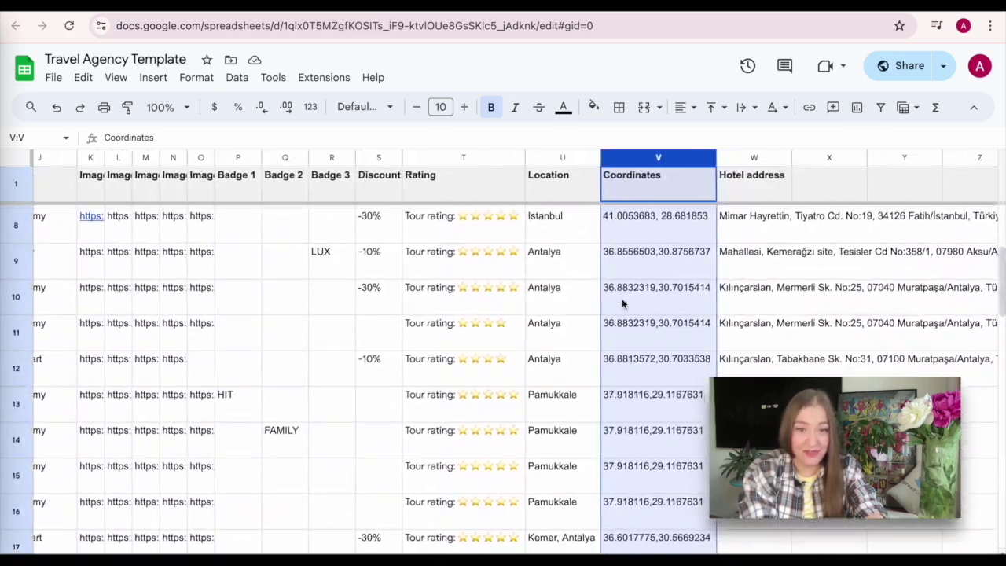
scroll(622, 303, down, 5)
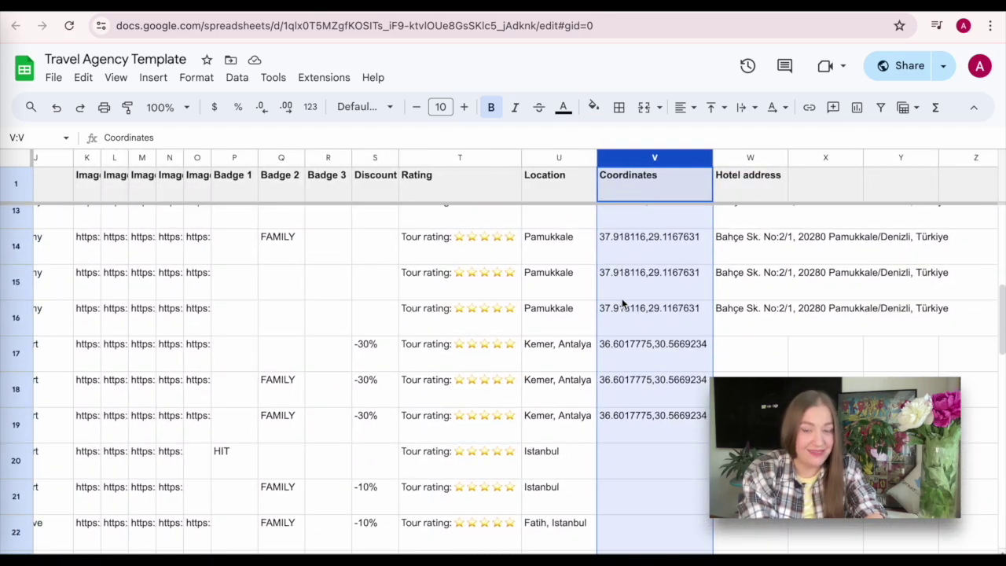
scroll(621, 304, down, 6)
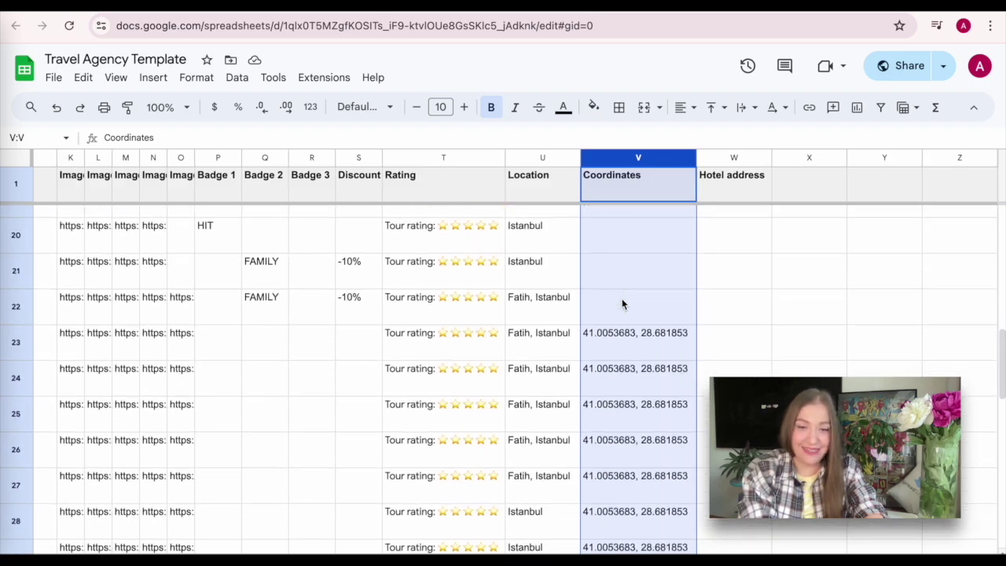
scroll(621, 303, down, 5)
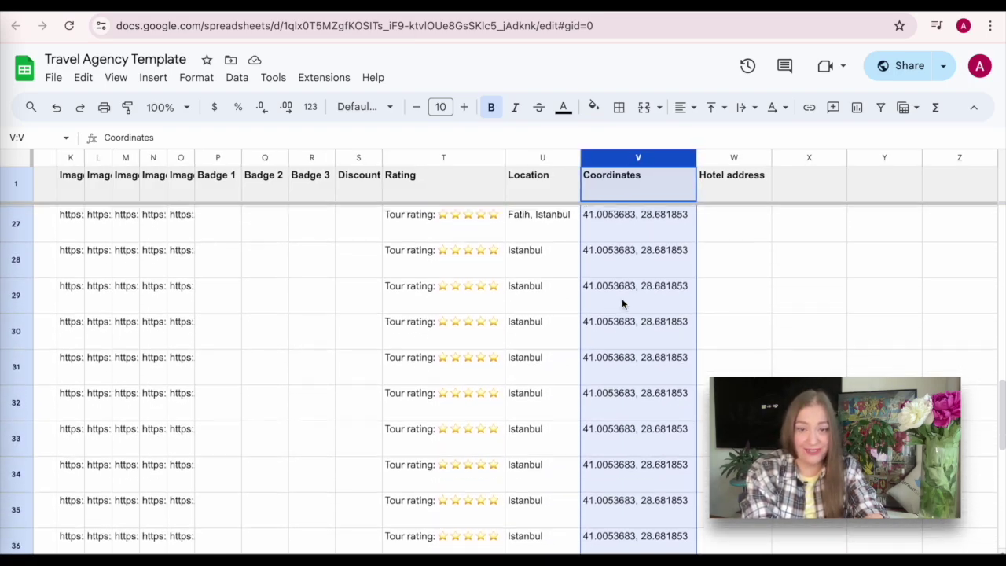
scroll(622, 302, down, 3)
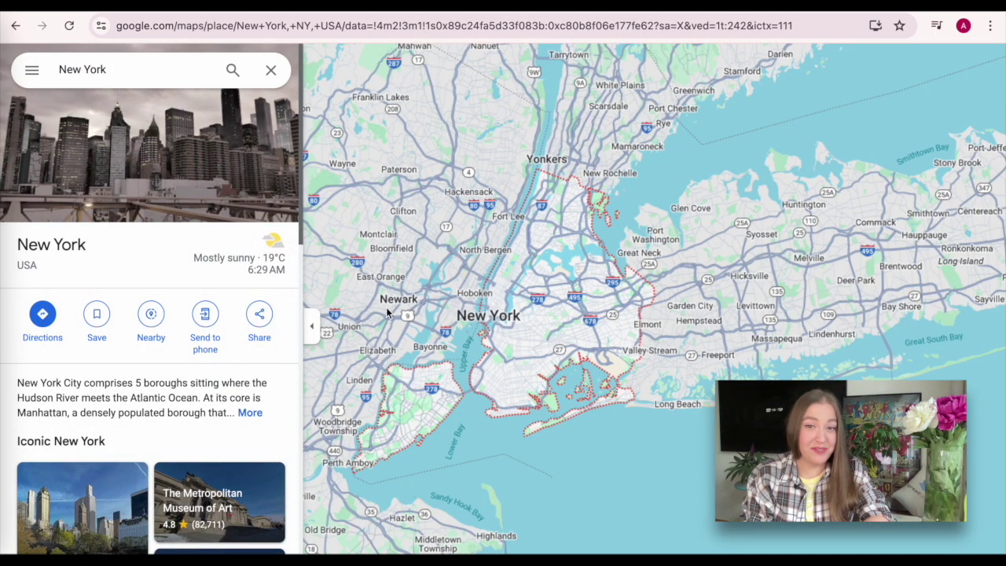
Find Carrie Bradshaw's House in Google Maps and copy the coordinates of its marker
double_click(162, 71)
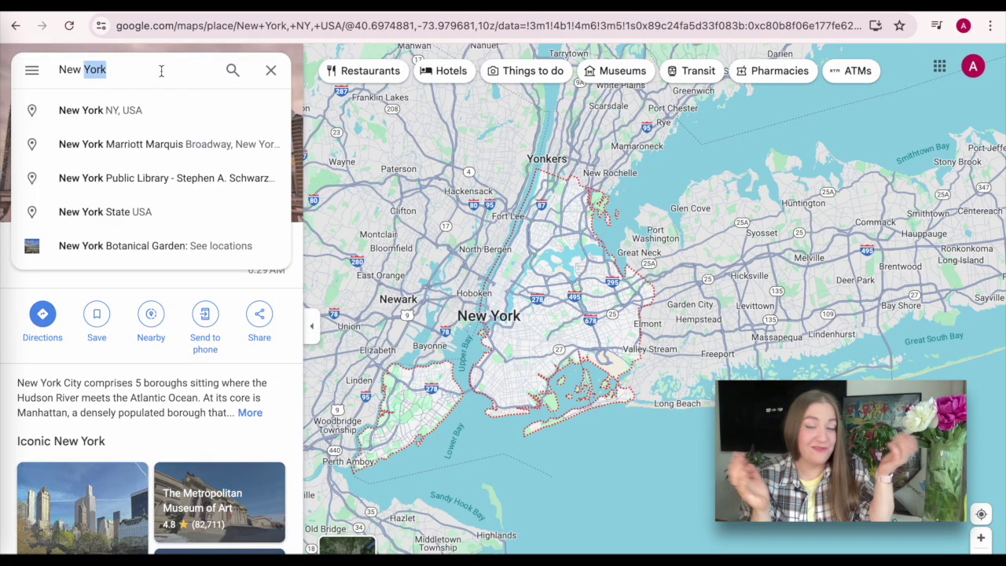
text(Carri)
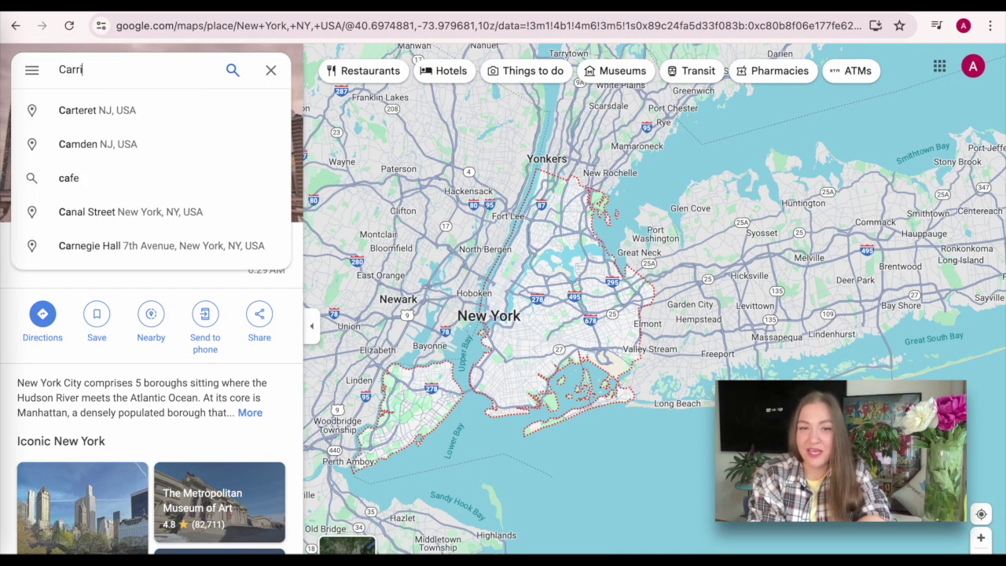
text(e Bradshaw)
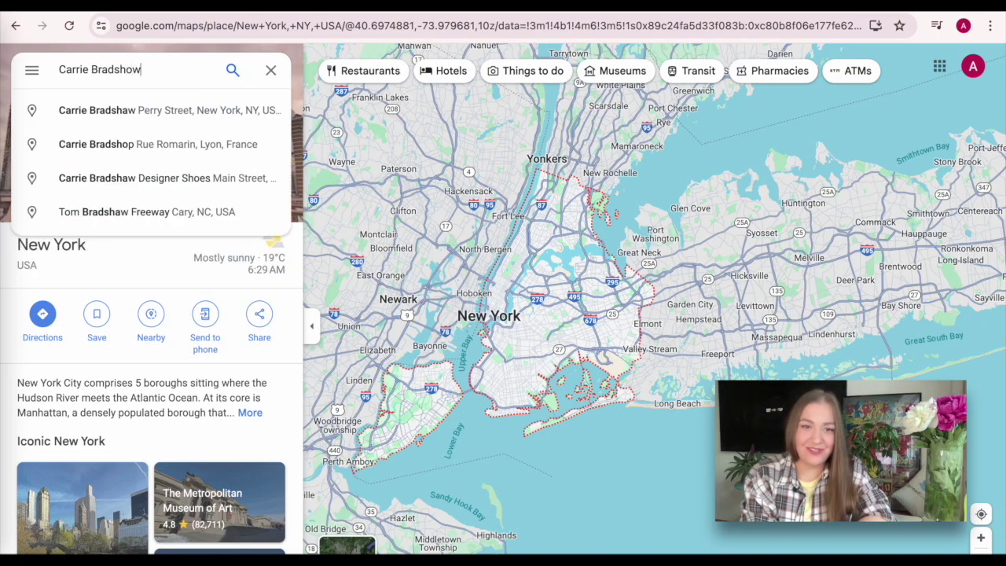
text('s)
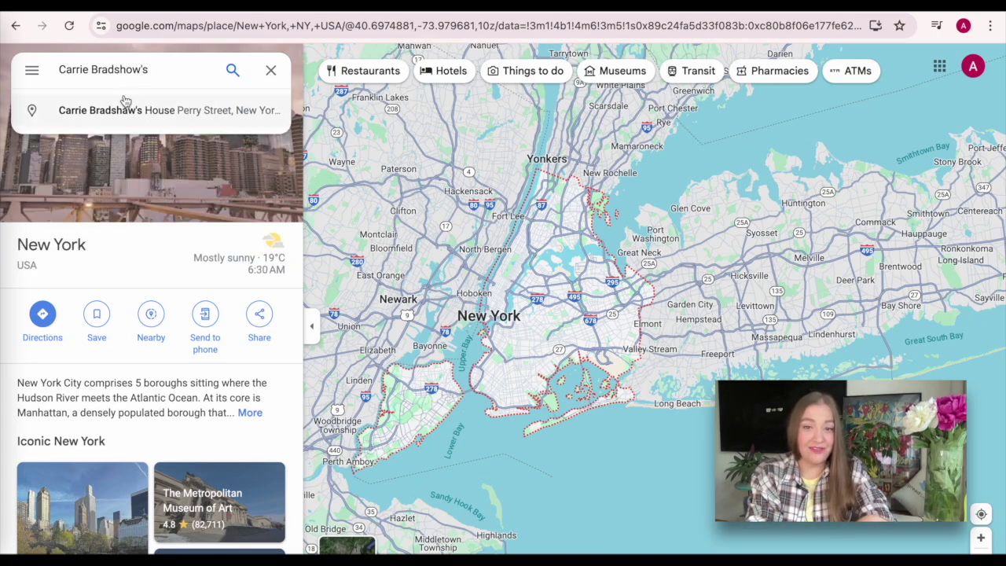
click(131, 109)
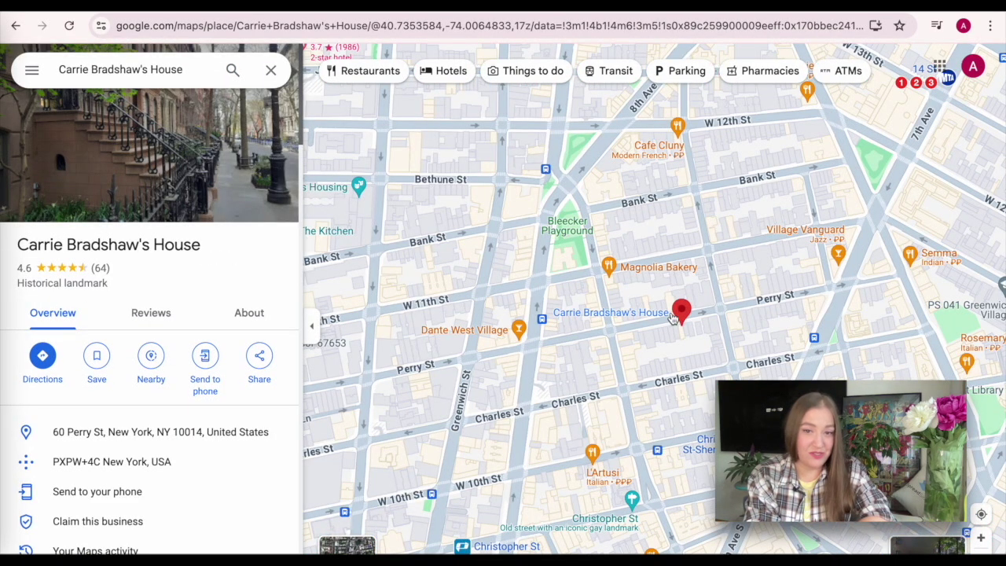
right_click(683, 315)
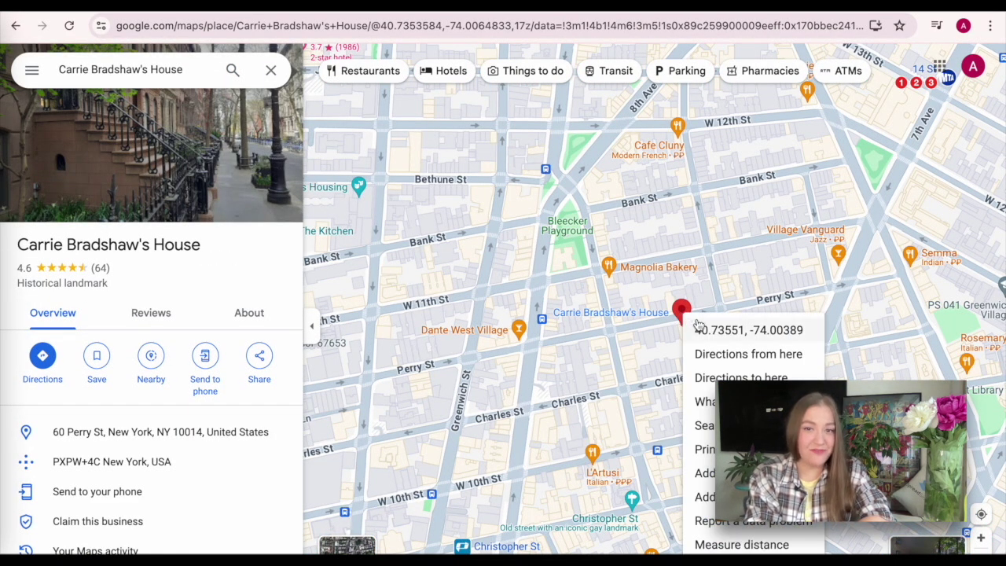
click(706, 333)
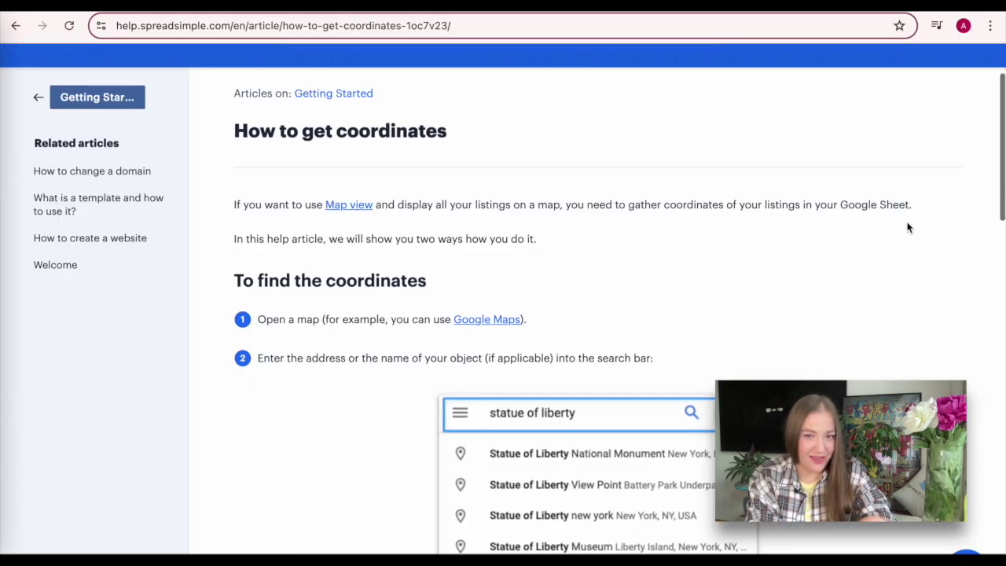
Read the How to get coordinates help article through to the end and rate it as helpful
scroll(907, 227, down, 3)
scroll(907, 227, down, 7)
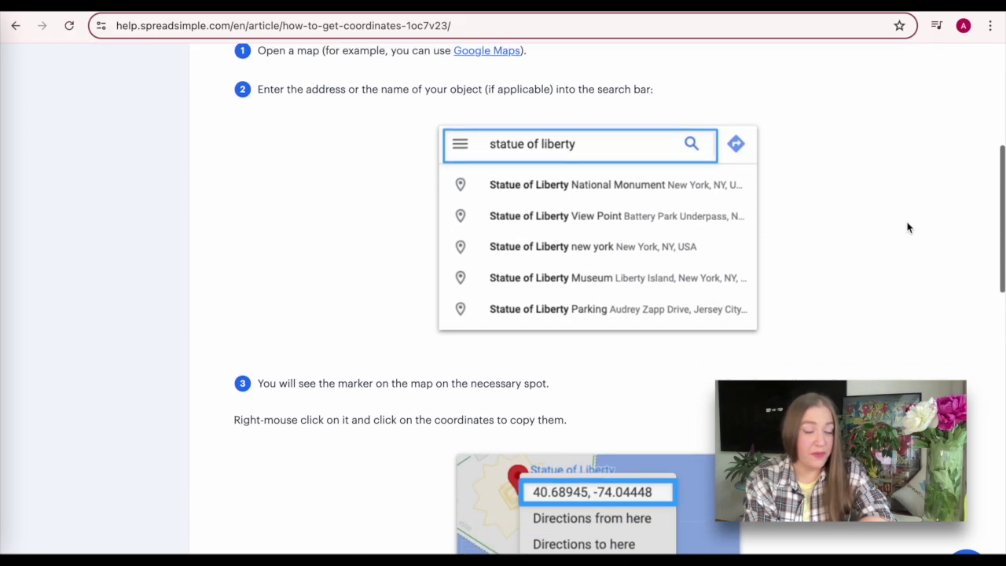
scroll(907, 227, down, 10)
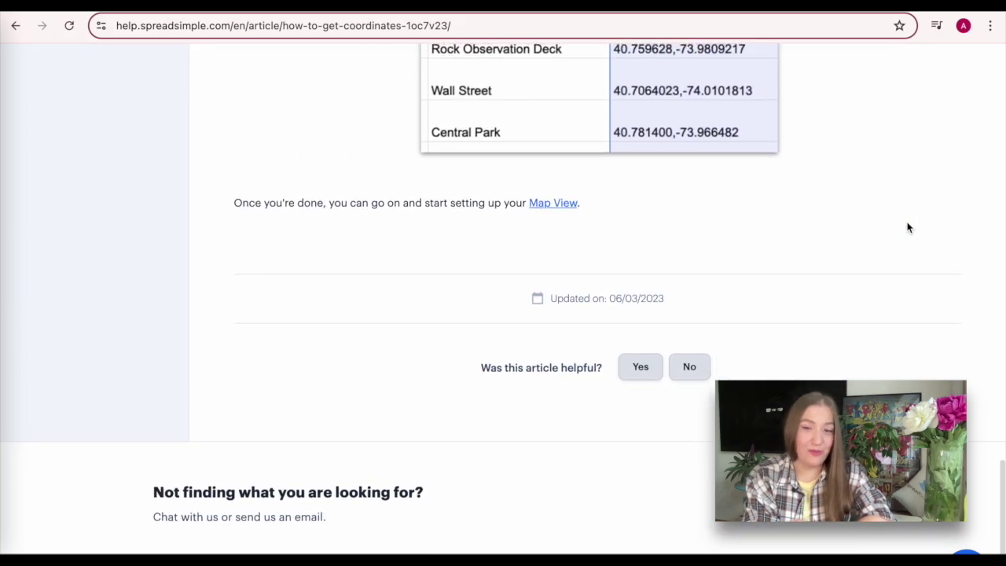
click(652, 364)
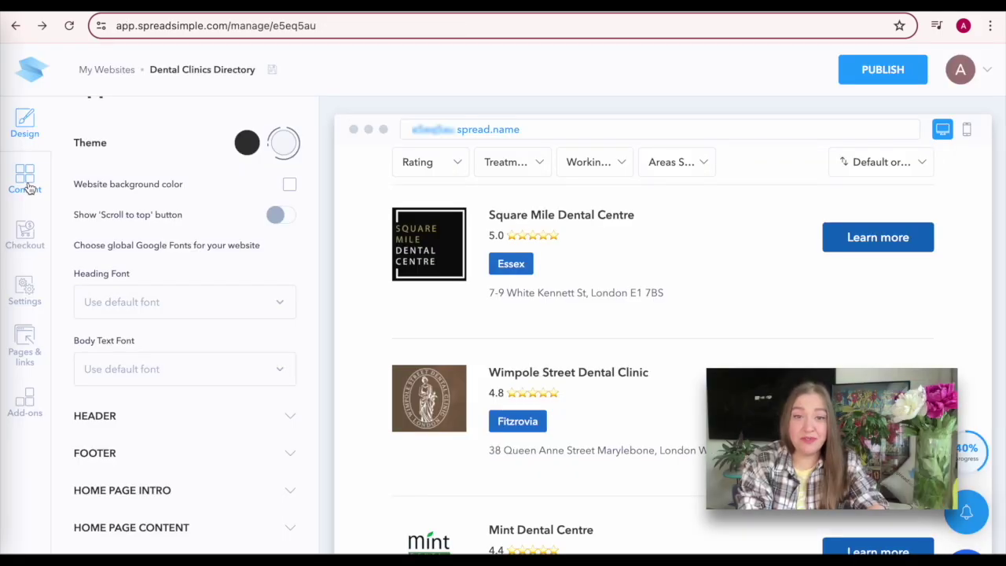
Enable the map view in the content settings of the Dental Clinics Directory website
click(27, 186)
scroll(171, 276, down, 2)
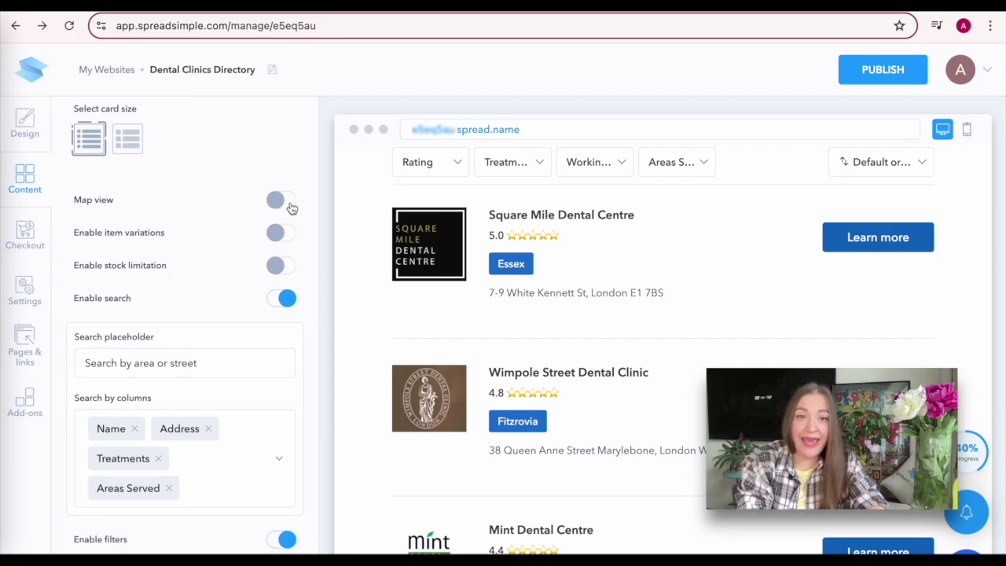
click(283, 201)
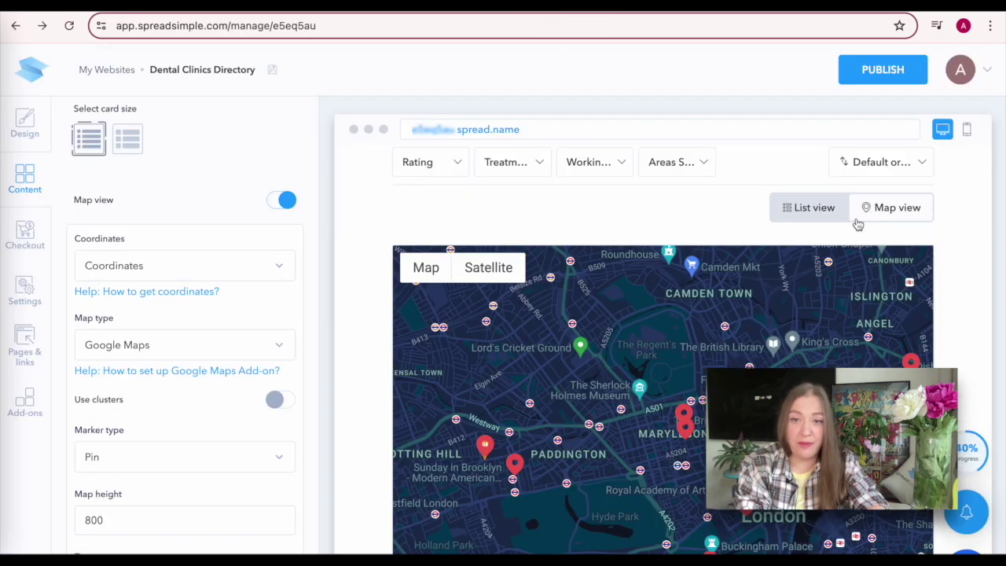
Preview the London Dental Centre card from its map marker, and look through the clinics in list view
click(687, 418)
click(686, 428)
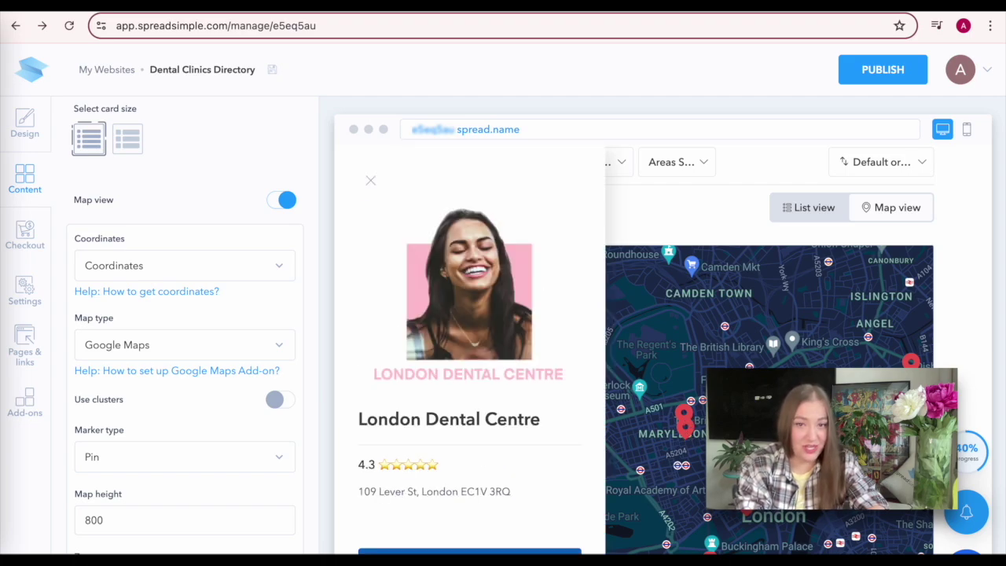
click(812, 215)
scroll(739, 325, down, 2)
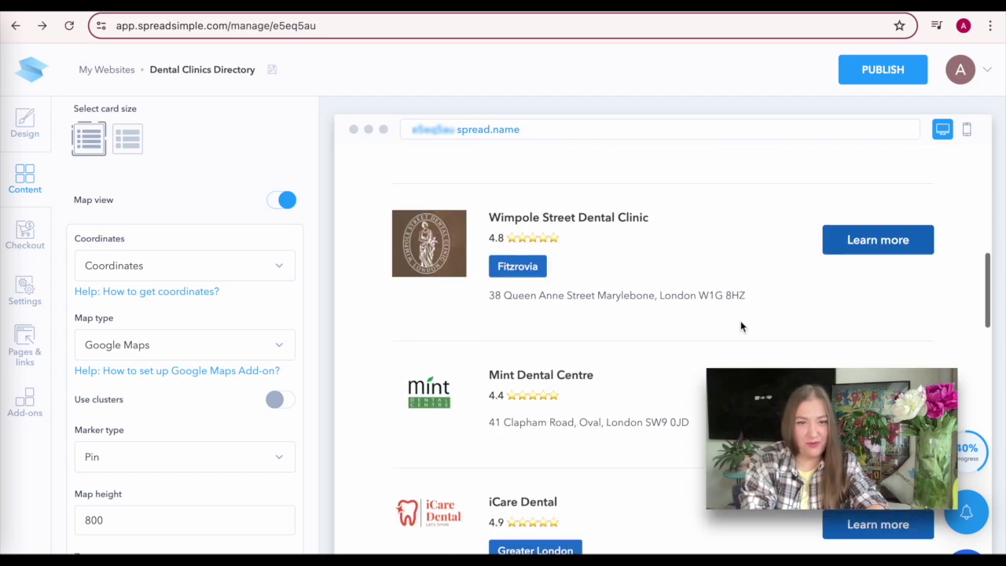
scroll(740, 325, up, 5)
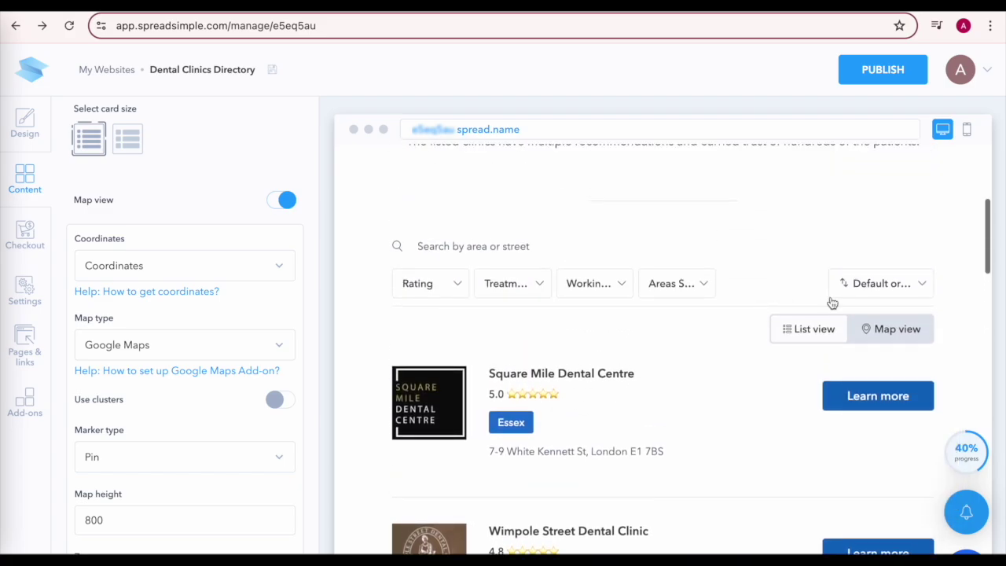
Switch the clinics preview back to map view, and browse the free website templates on the SpreadSimple site
click(883, 328)
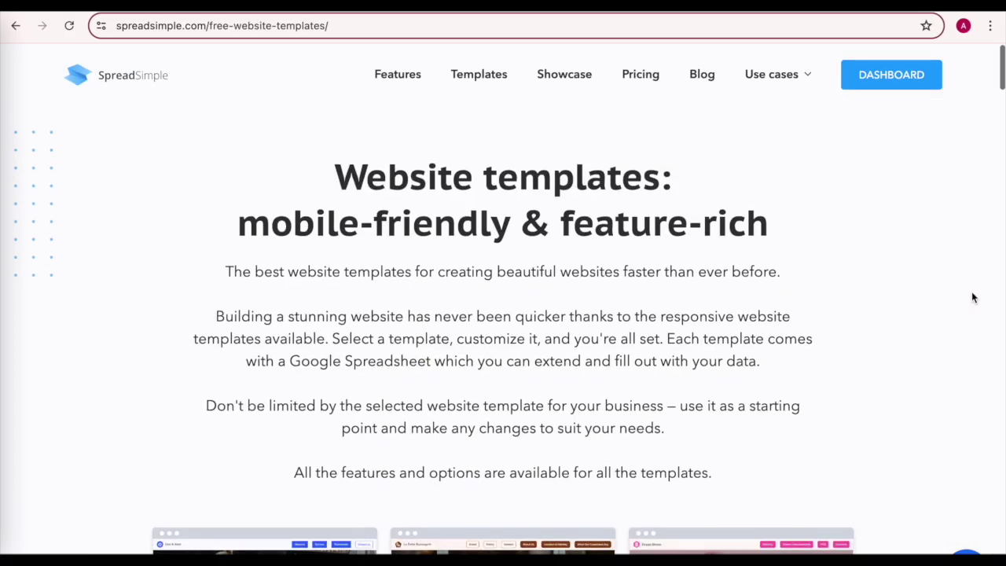
scroll(972, 295, down, 2)
scroll(972, 297, down, 4)
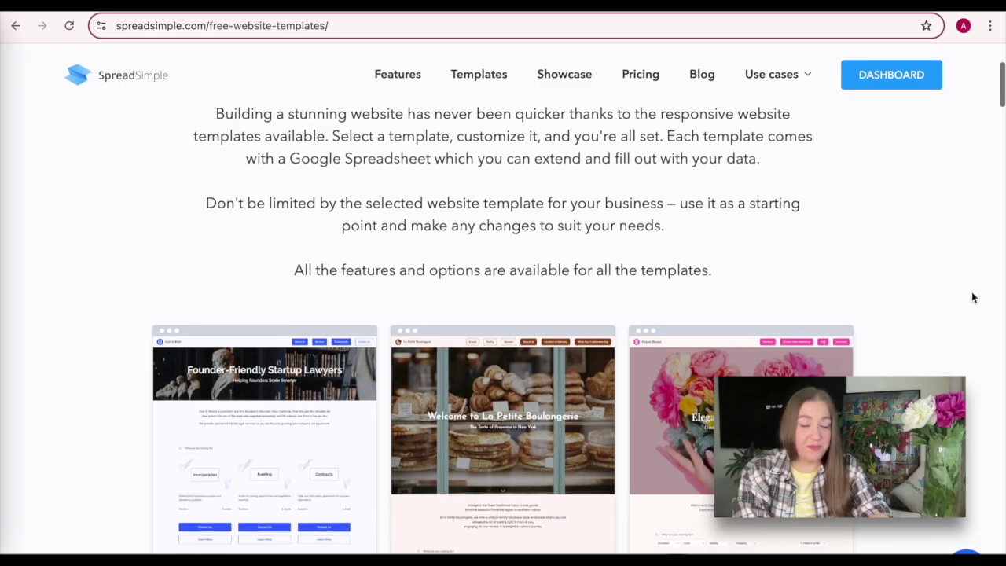
scroll(971, 297, down, 5)
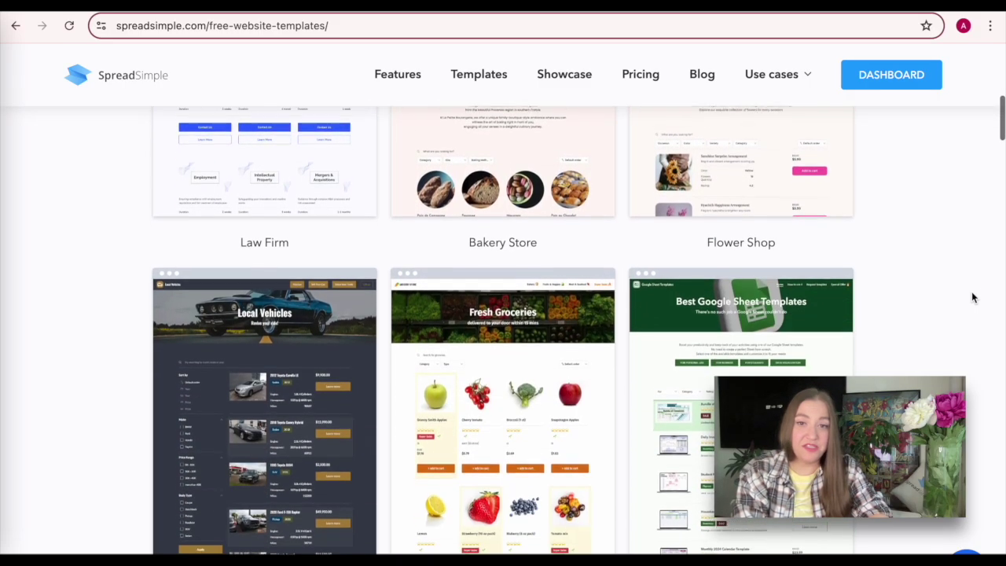
scroll(972, 297, down, 4)
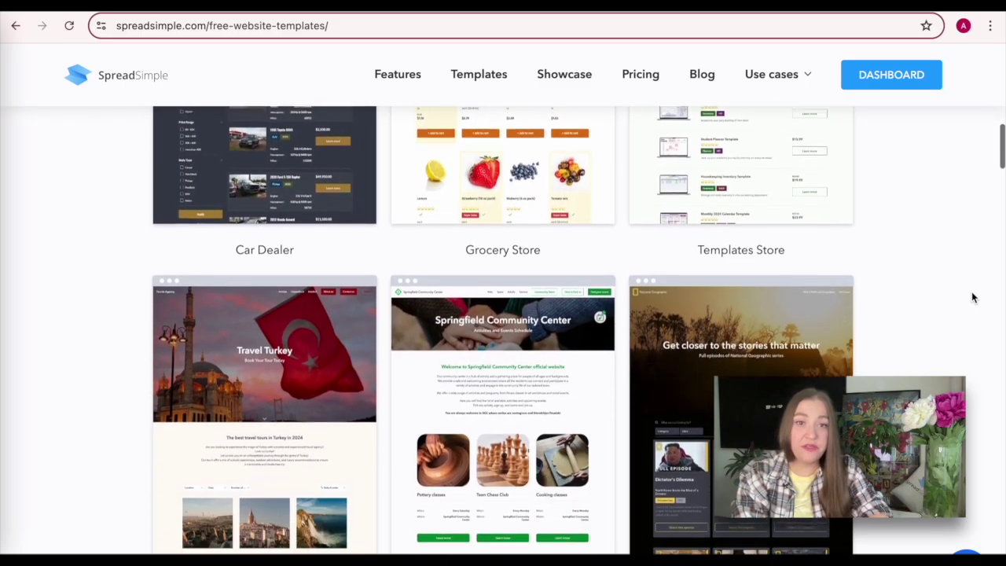
scroll(972, 297, down, 3)
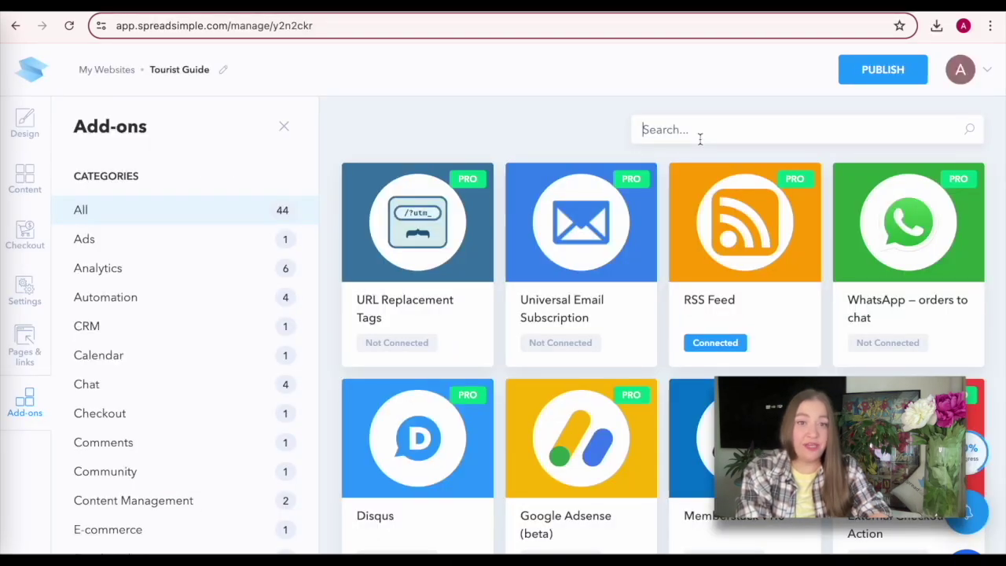
Search the Tourist Guide website's add-ons for "maps" and look into the Google Maps add-on, its help article and the OSM Maps add-on
text(maps)
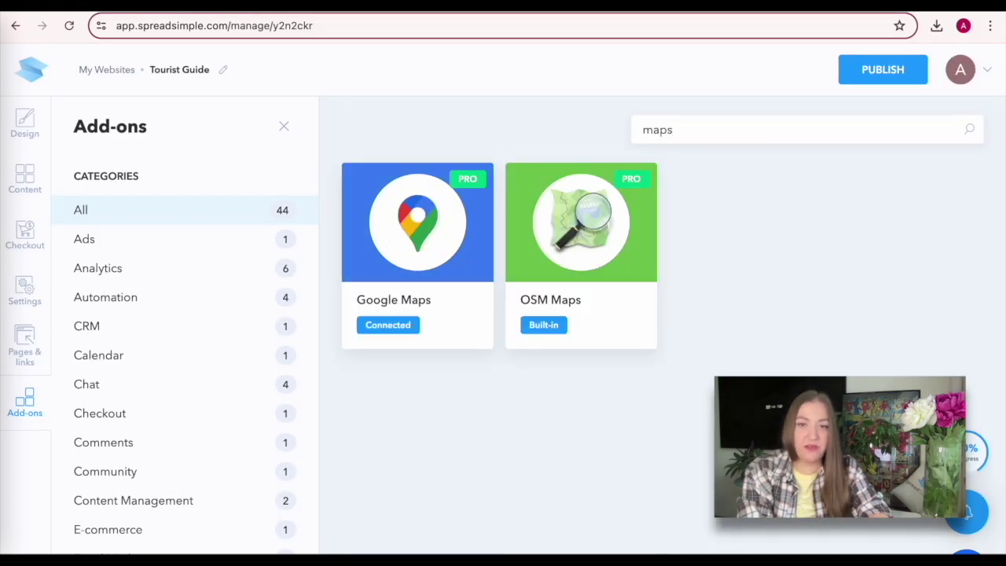
click(457, 257)
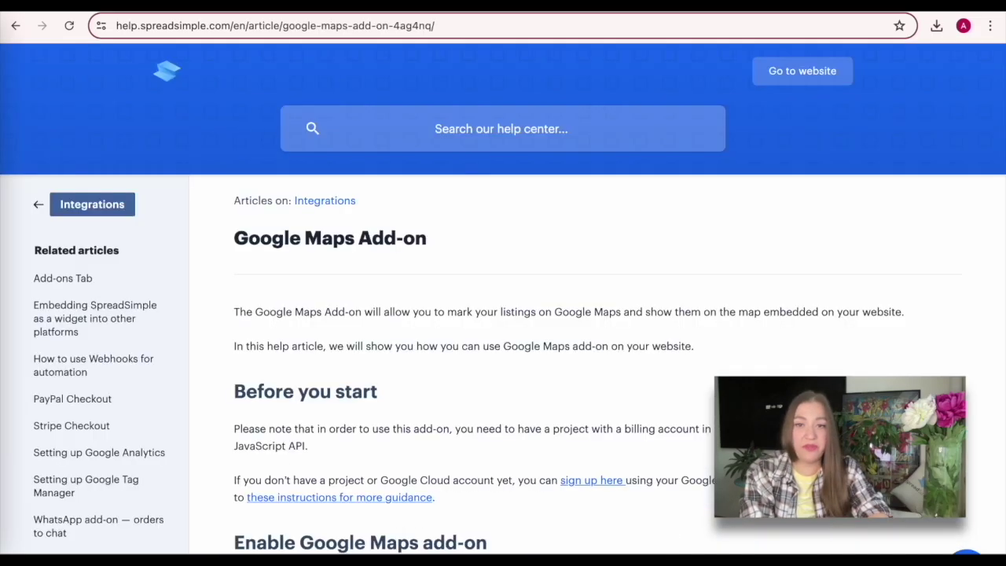
scroll(924, 181, down, 4)
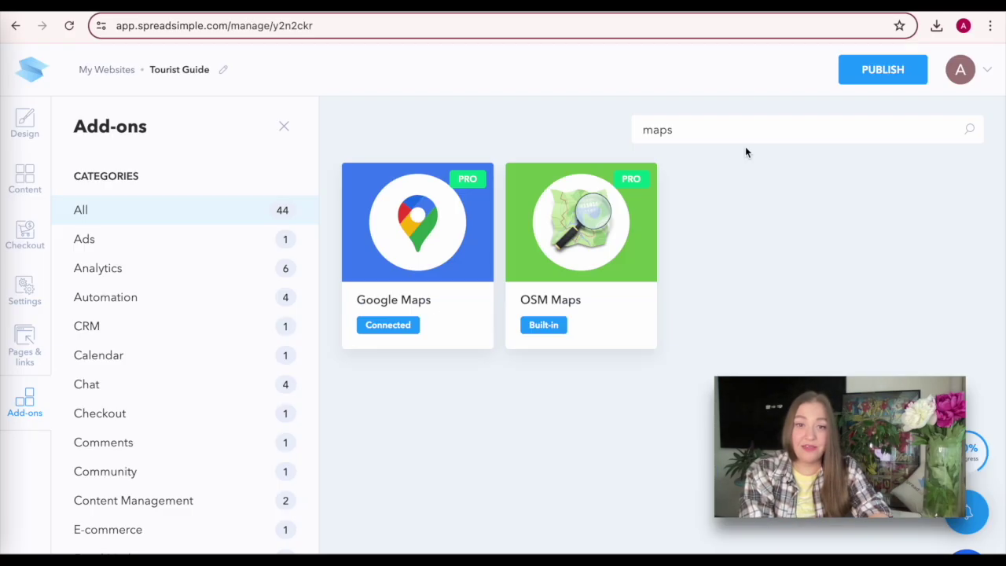
click(575, 237)
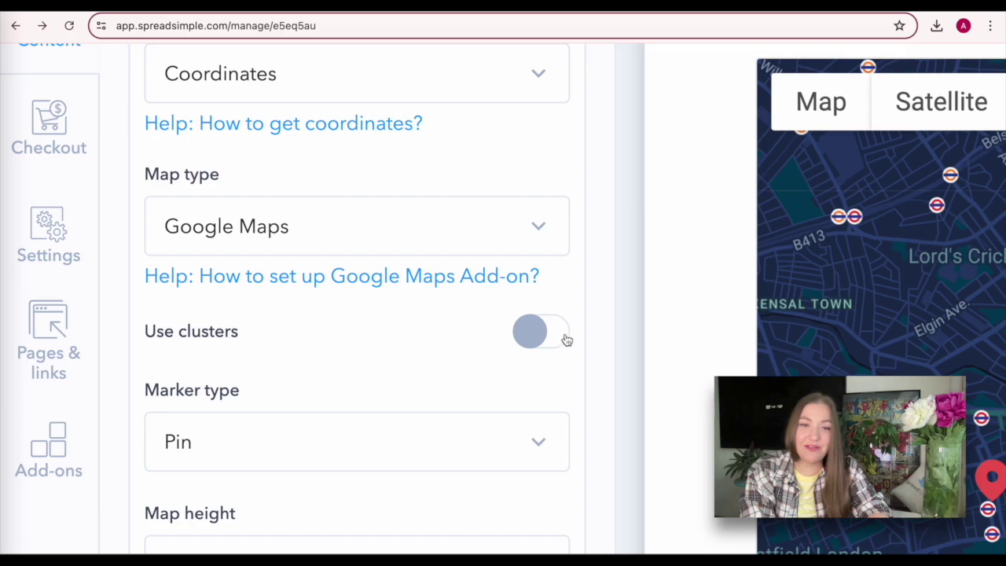
Try out marker clusters and the Dot and Image marker types on the Dental Clinics Directory map
click(566, 338)
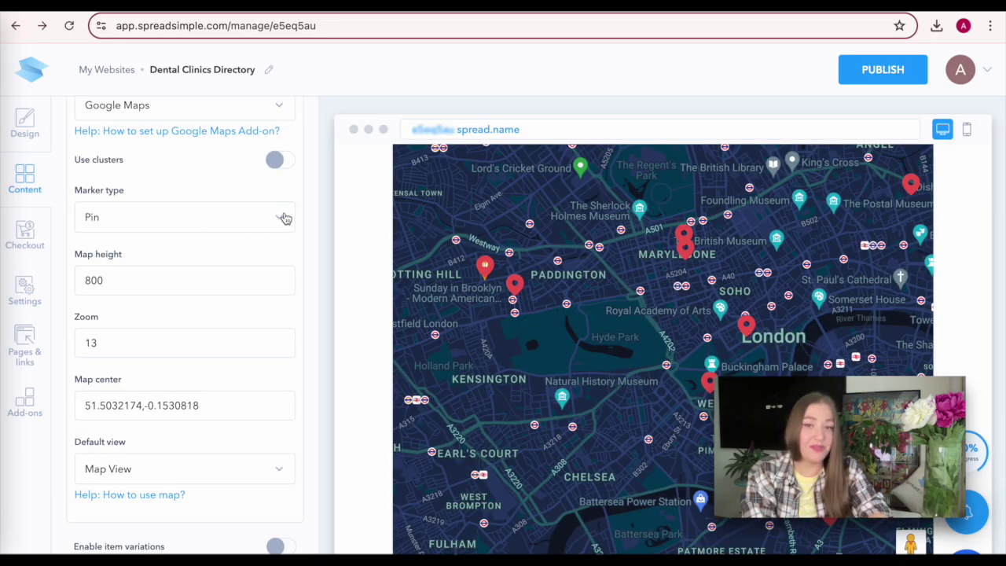
click(170, 297)
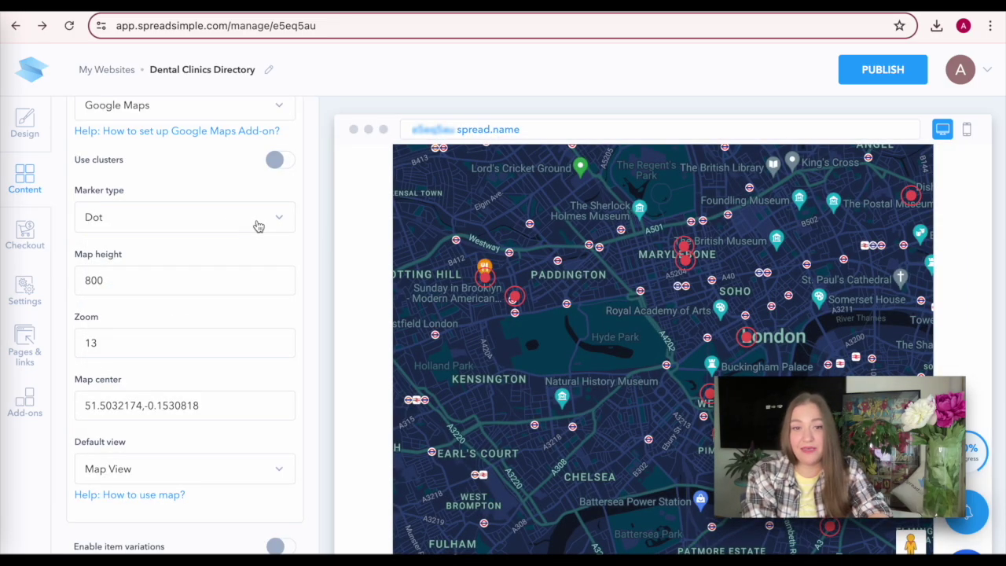
click(124, 326)
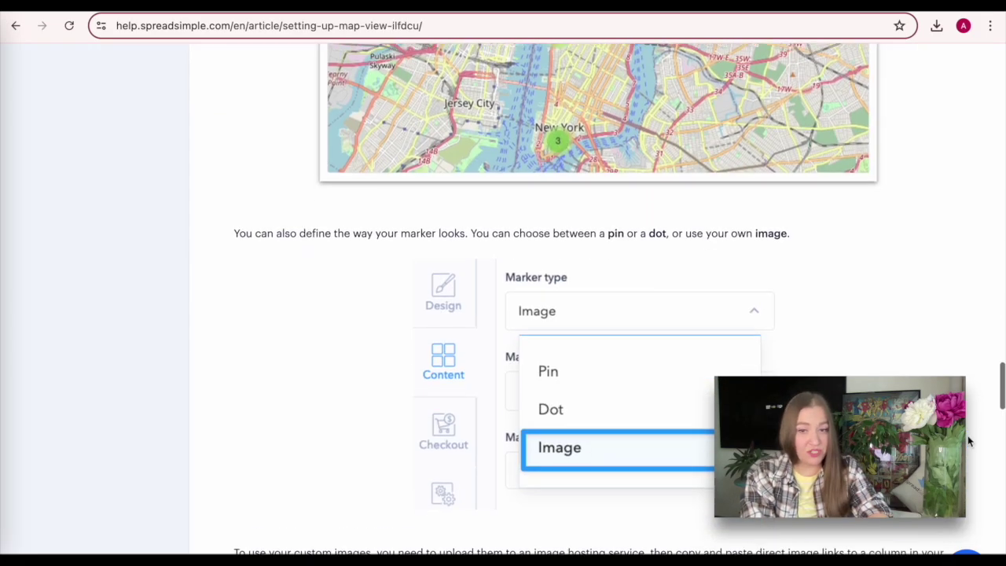
Read the part of the Setting up Map View help article about using custom images as map markers
scroll(967, 435, down, 3)
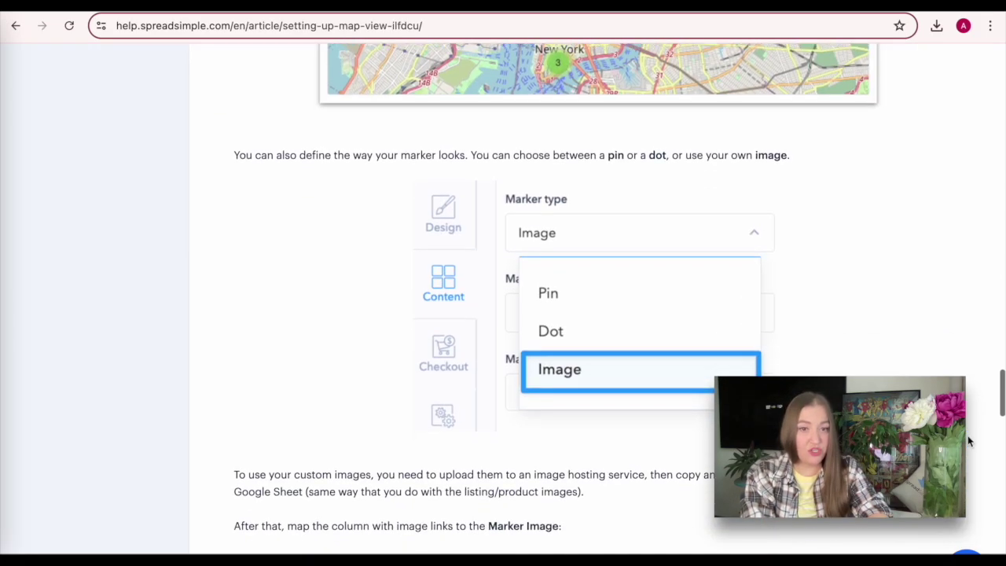
scroll(967, 435, down, 3)
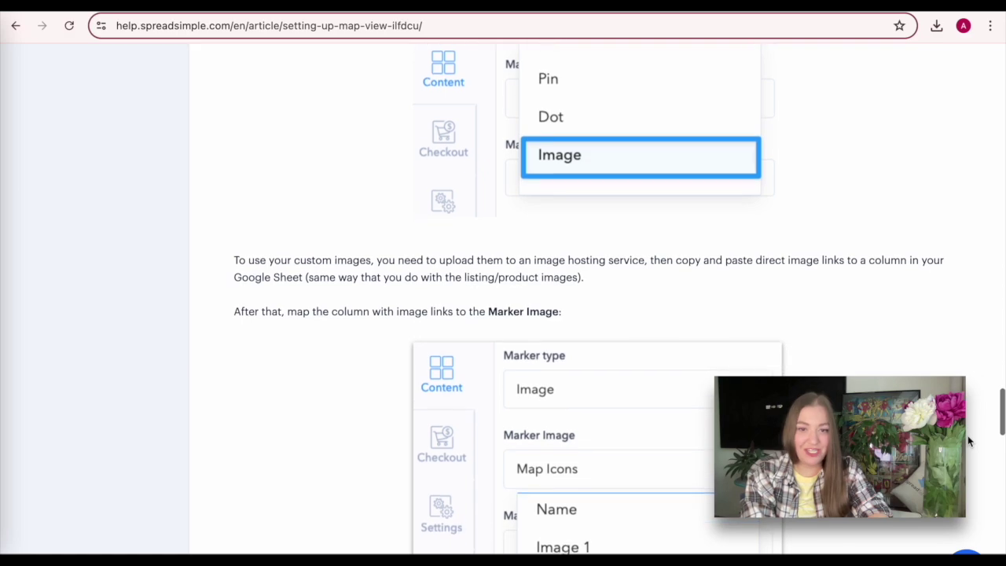
scroll(967, 435, down, 5)
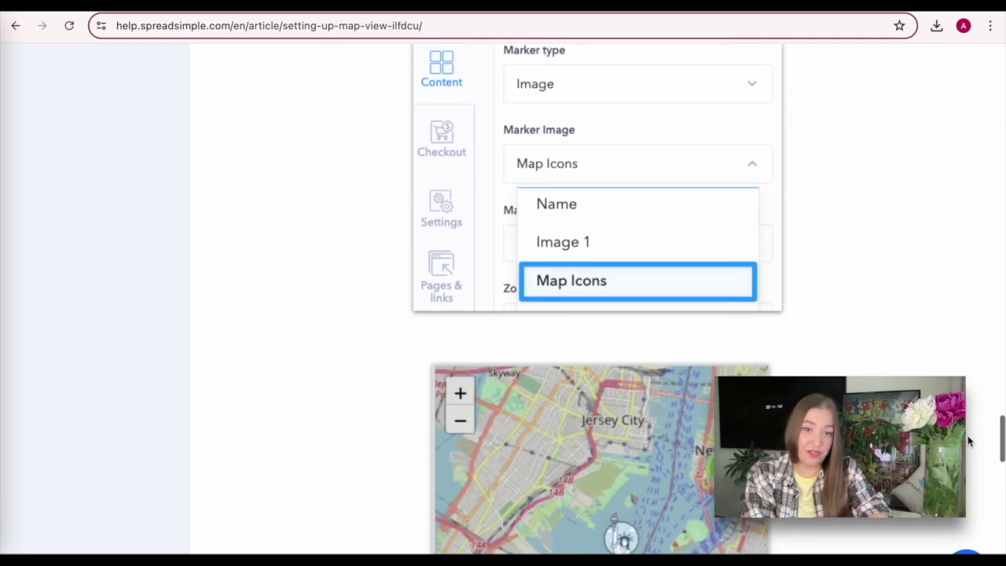
scroll(969, 442, down, 3)
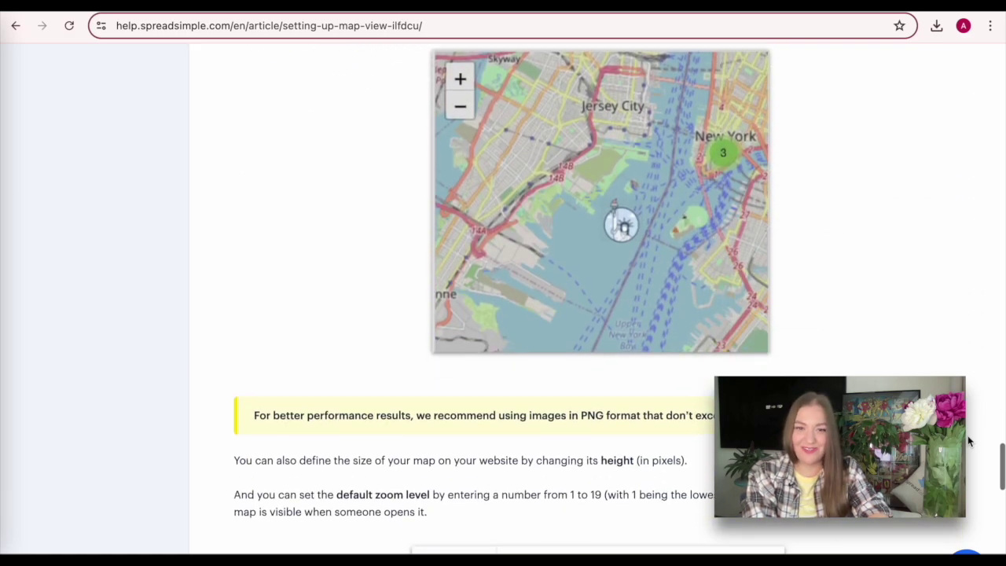
scroll(967, 439, down, 2)
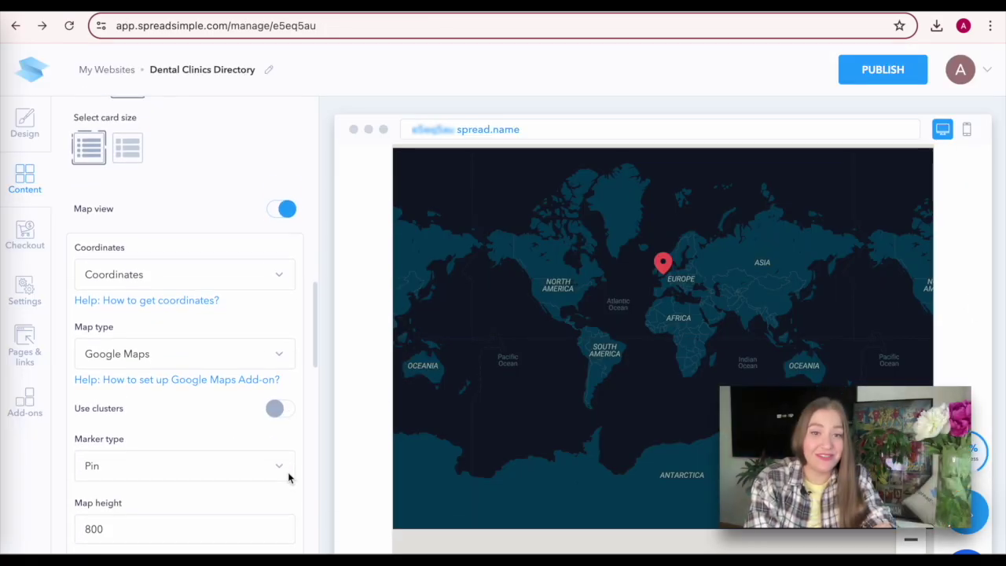
Test zoom levels 1 and 15 on the Dental Clinics Directory map, and set the zoom to 19
scroll(288, 477, down, 3)
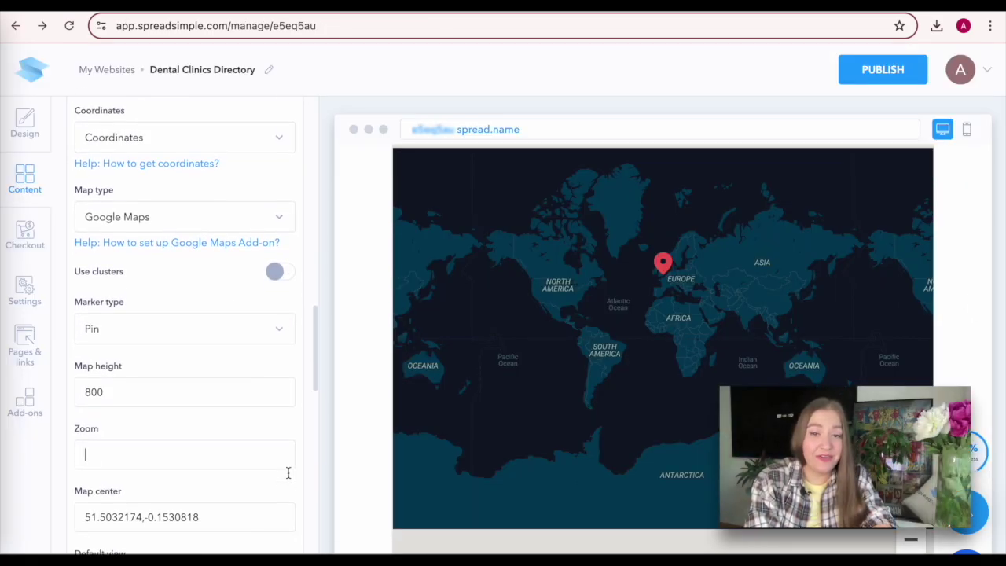
scroll(288, 476, down, 1)
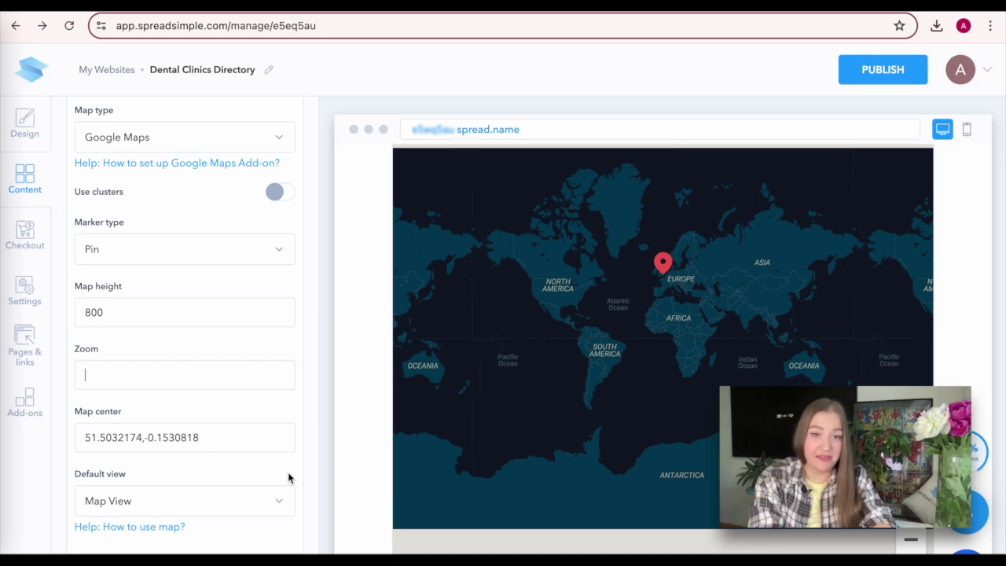
text(1)
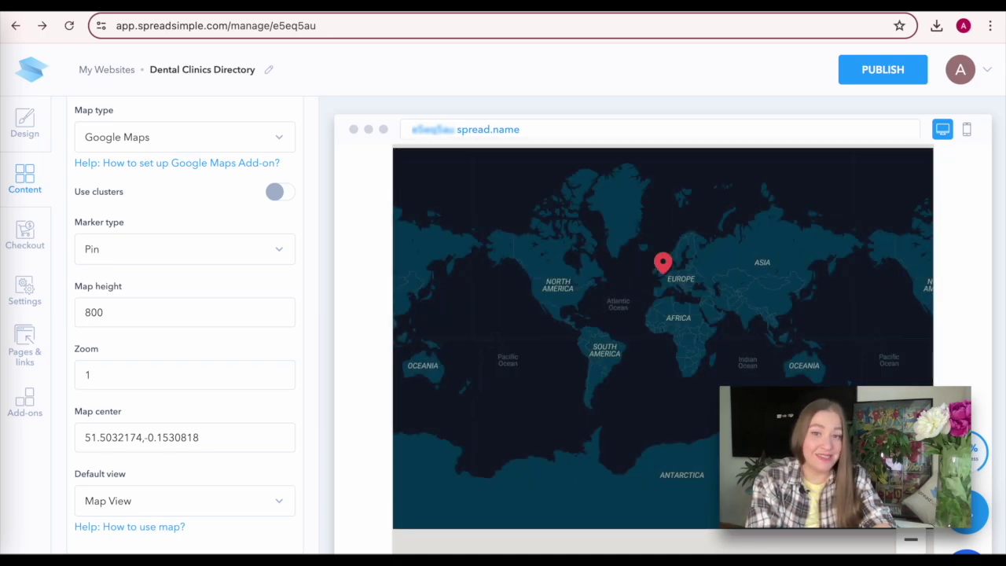
text(5)
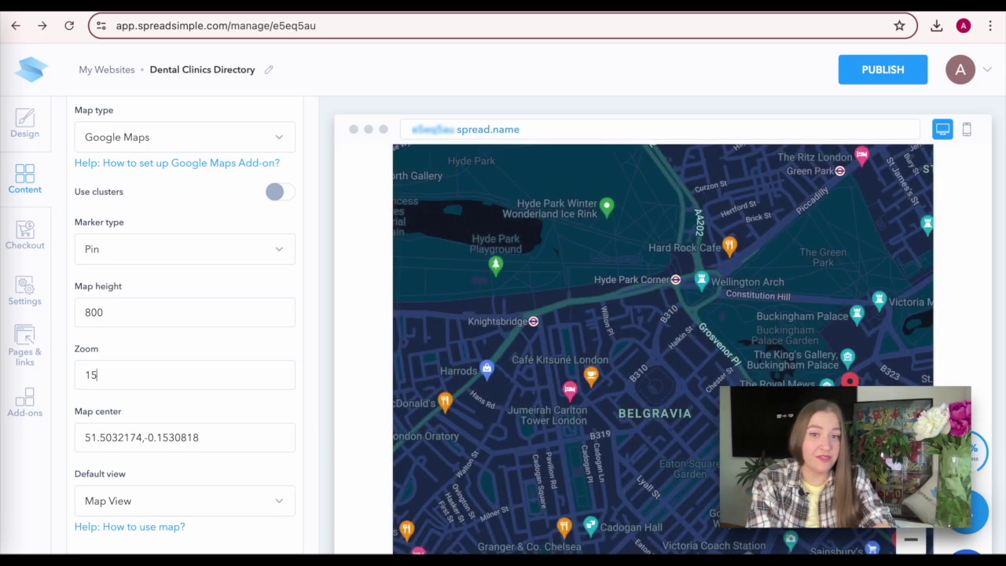
key(BackSpace)
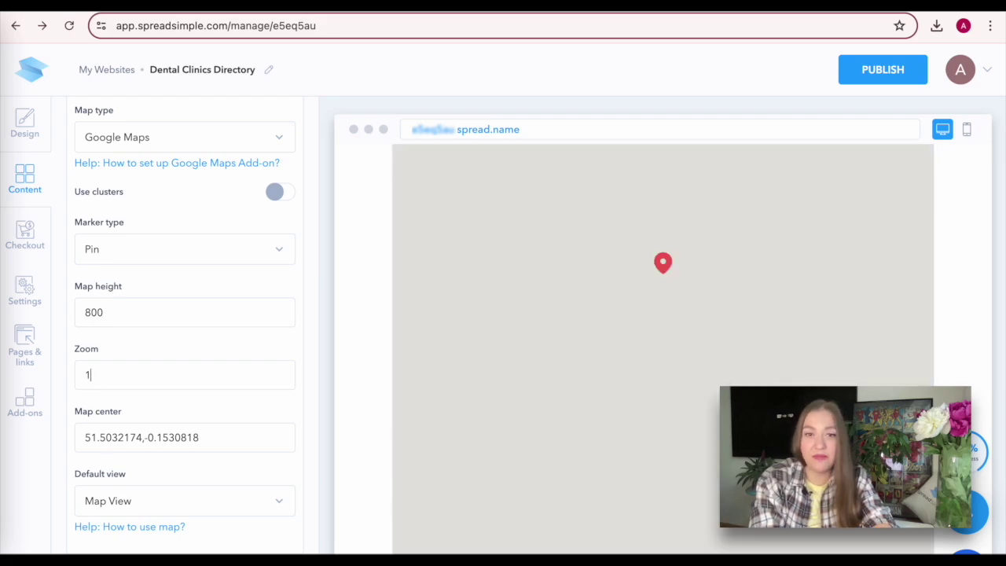
text(9)
Set the default view of the Dental Clinics Directory to List View and check the clinic list in the preview
scroll(288, 325, down, 3)
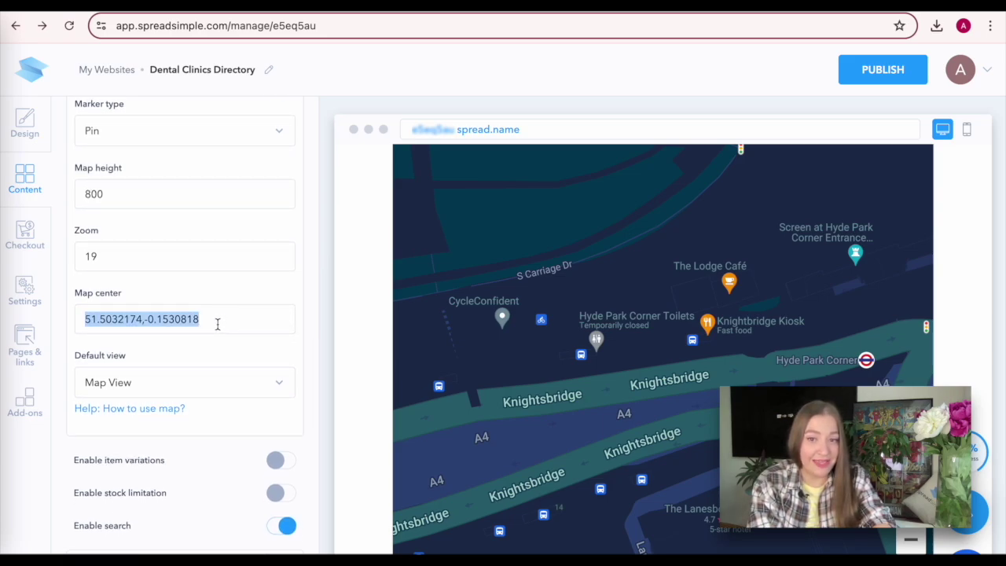
scroll(217, 324, down, 3)
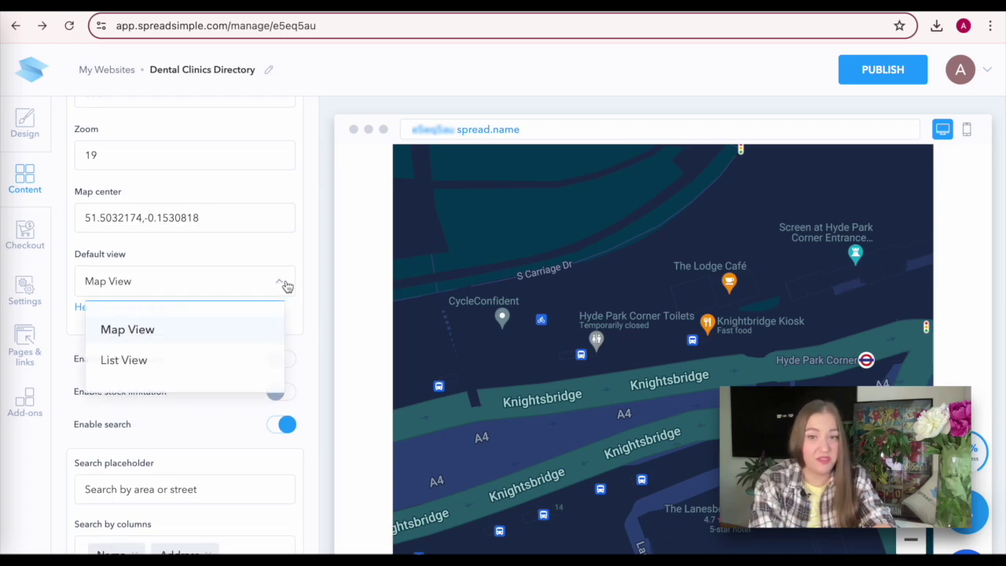
click(134, 365)
scroll(382, 293, up, 3)
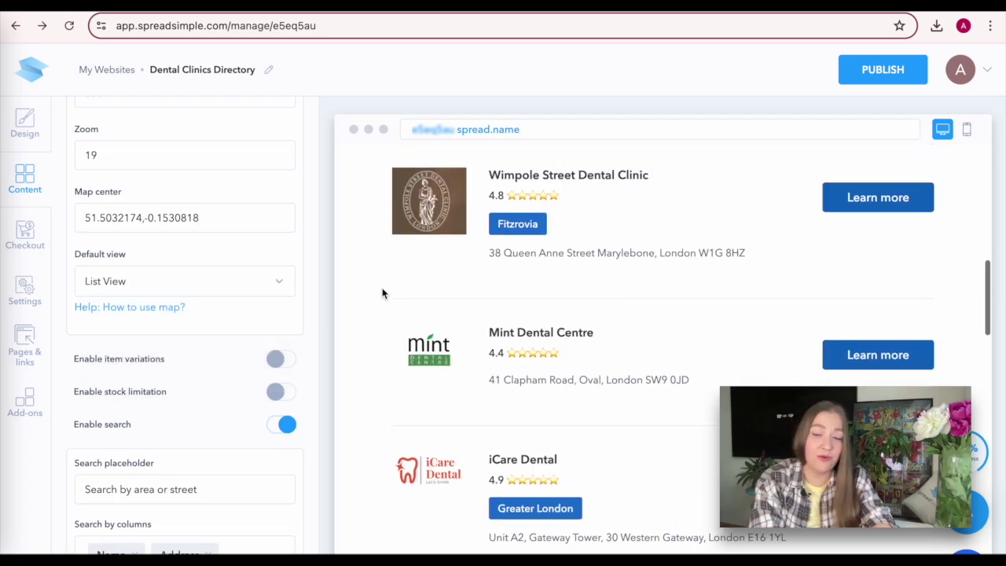
scroll(382, 294, up, 2)
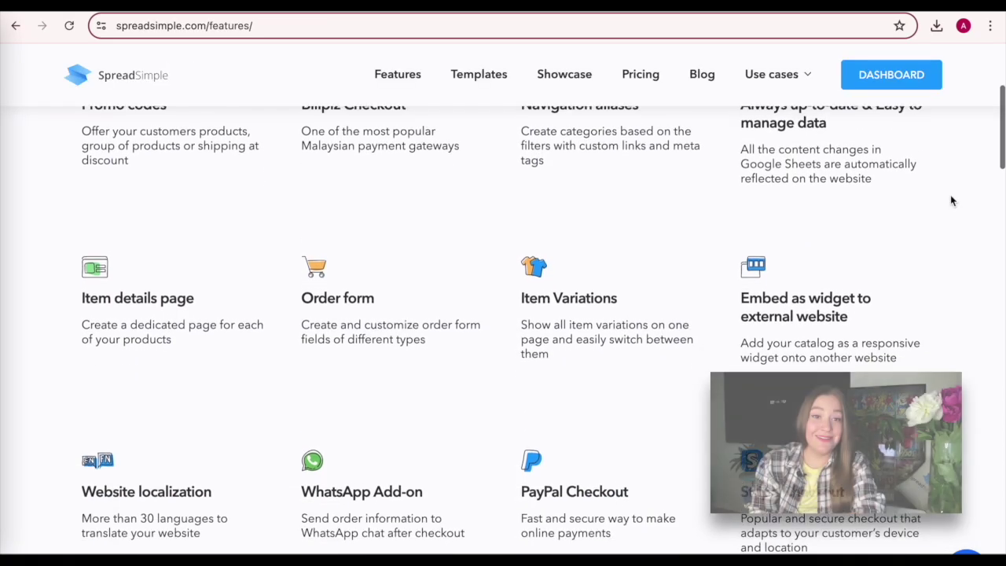
Look through the overview of available features on the SpreadSimple features page
scroll(950, 200, down, 7)
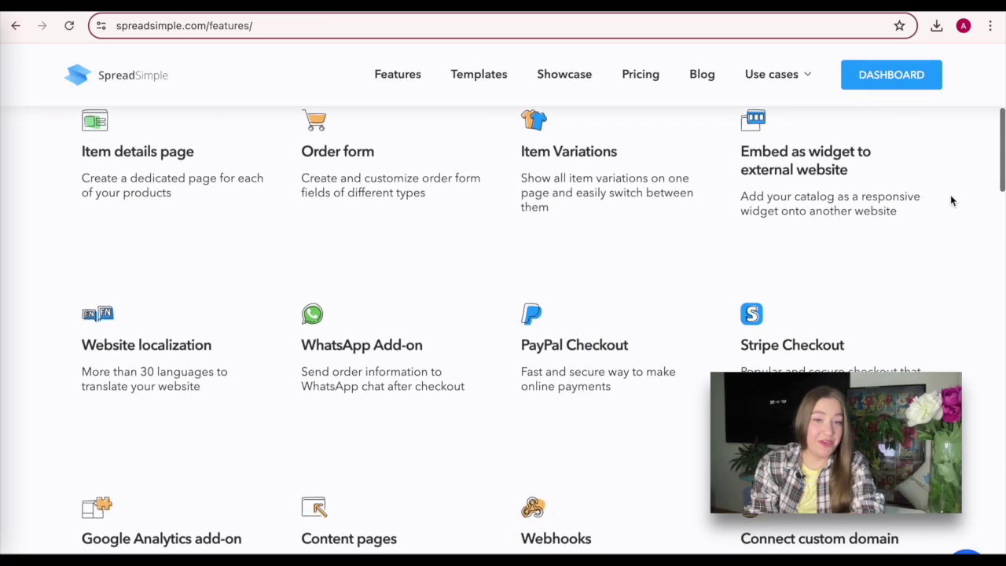
scroll(950, 200, down, 6)
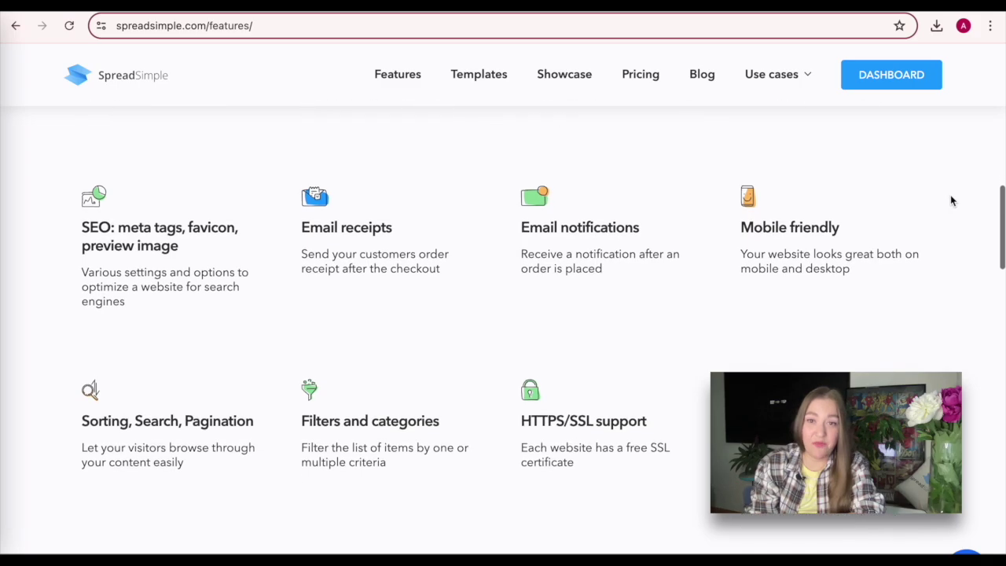
scroll(950, 201, down, 12)
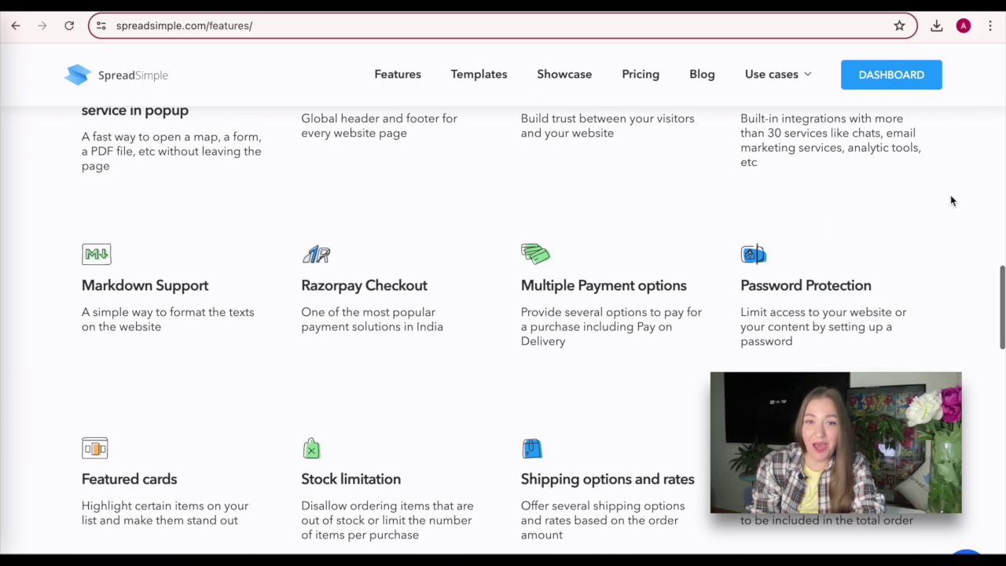
scroll(950, 195, down, 4)
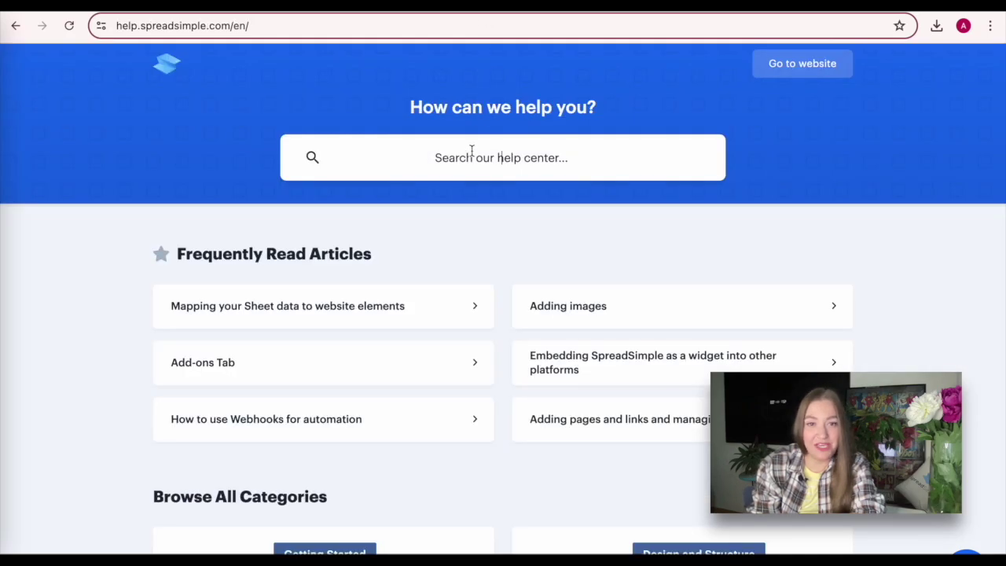
Search the help center for "map view" and read the Setting up Map View article through to the end
text(p view)
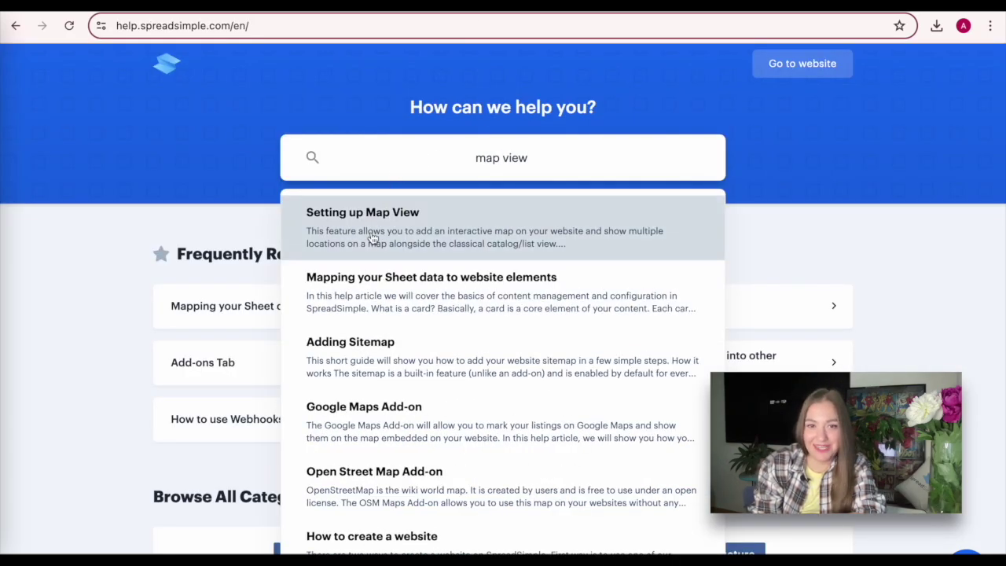
click(373, 237)
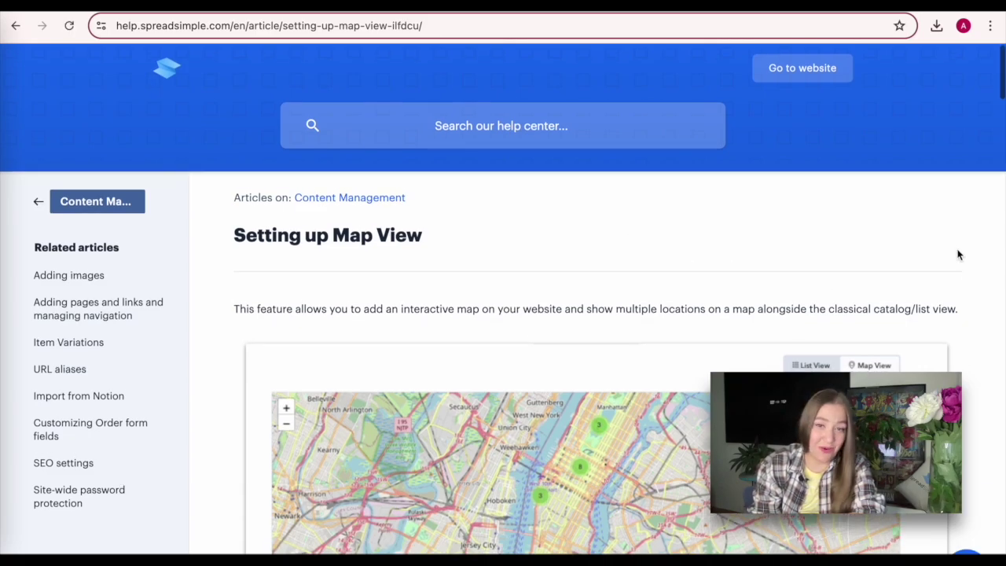
scroll(957, 255, down, 3)
scroll(957, 254, down, 6)
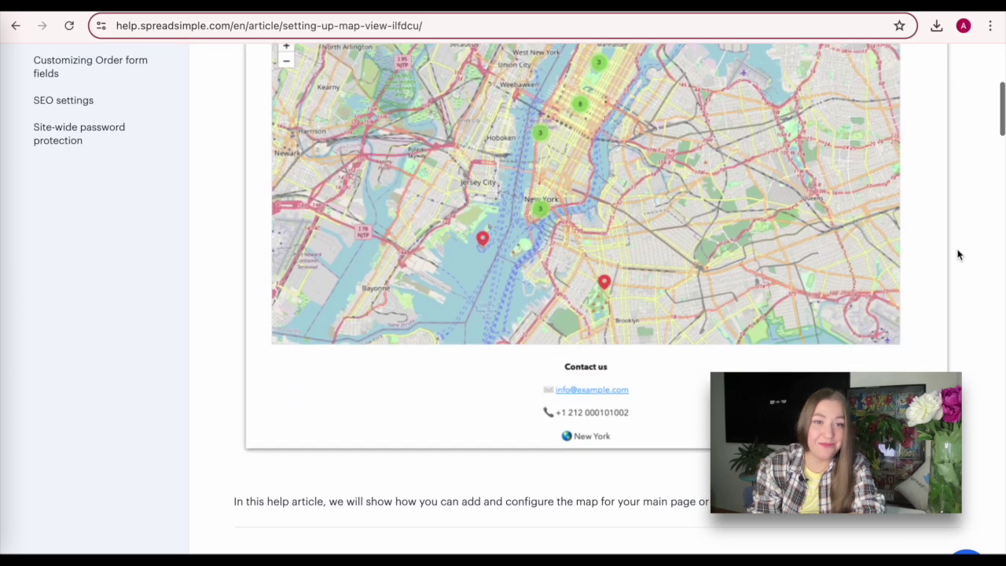
scroll(957, 253, down, 8)
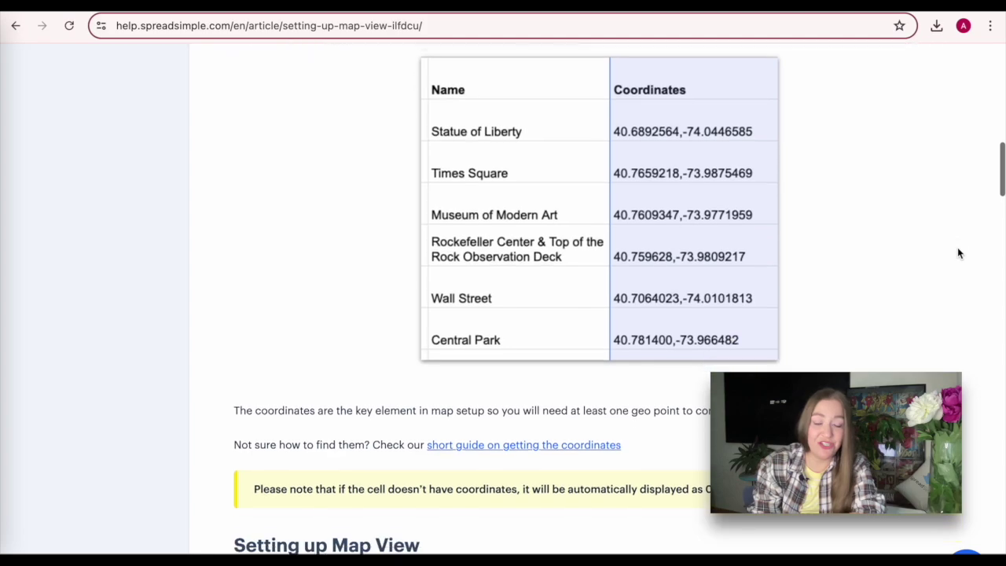
scroll(957, 253, down, 8)
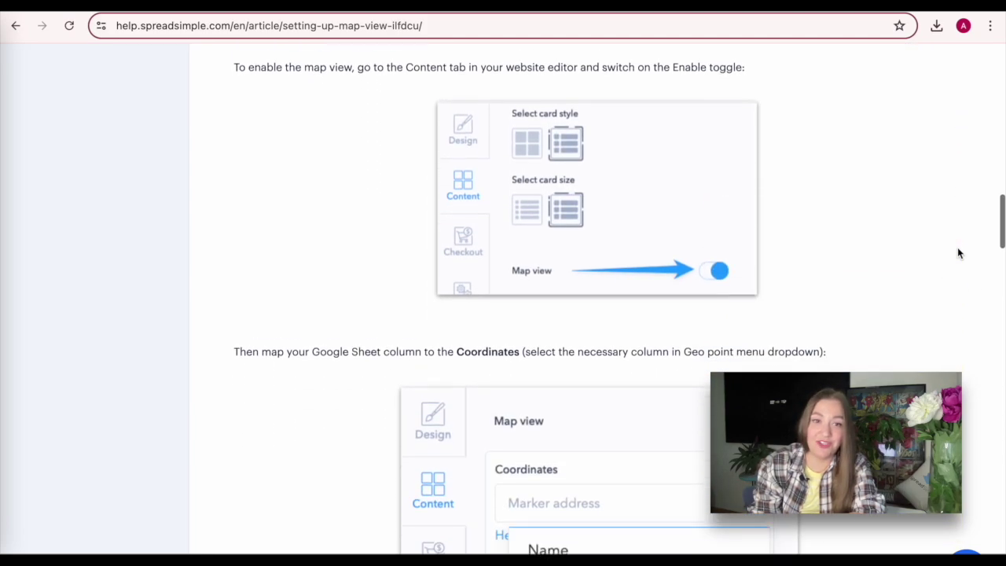
scroll(957, 253, down, 11)
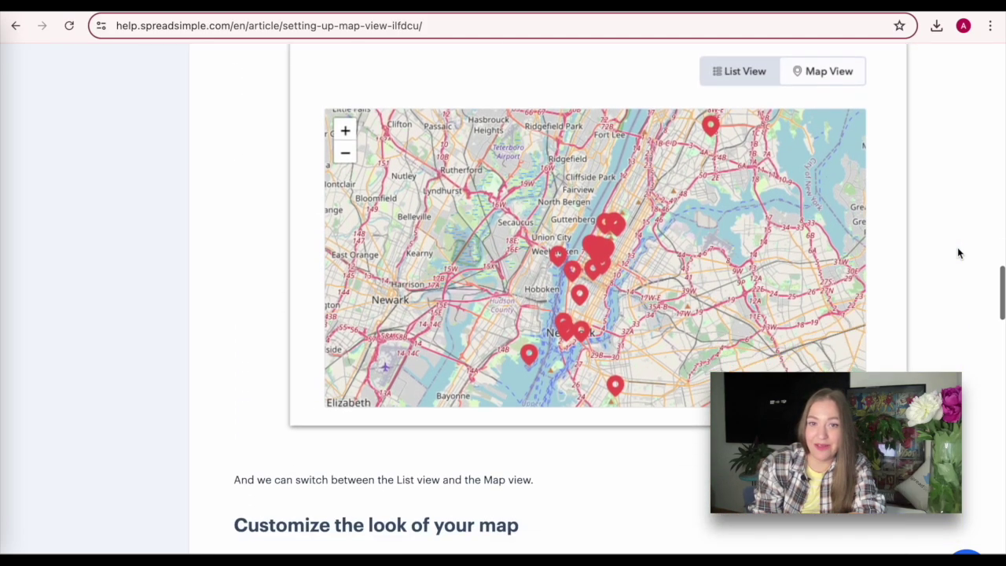
scroll(956, 253, down, 13)
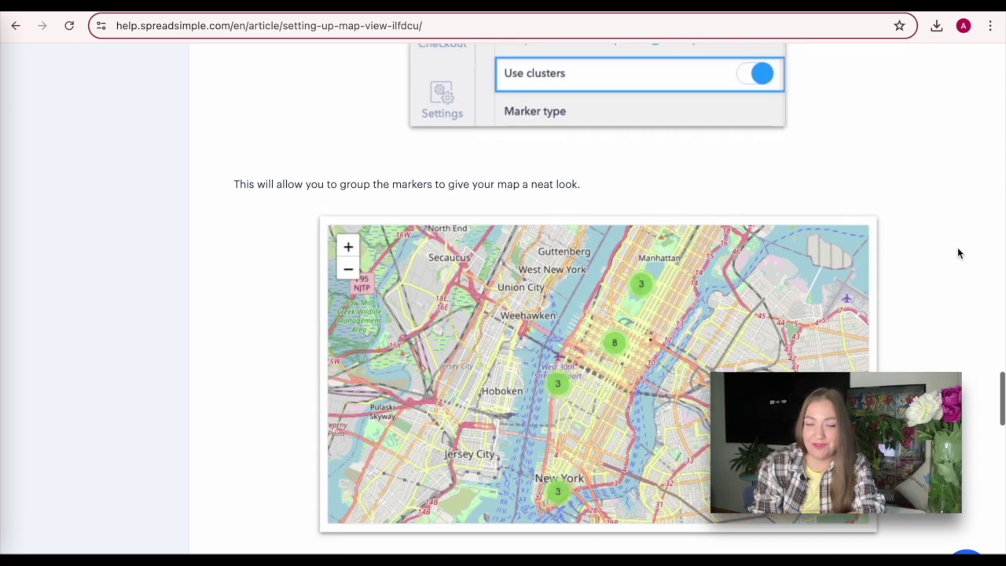
scroll(957, 253, down, 2)
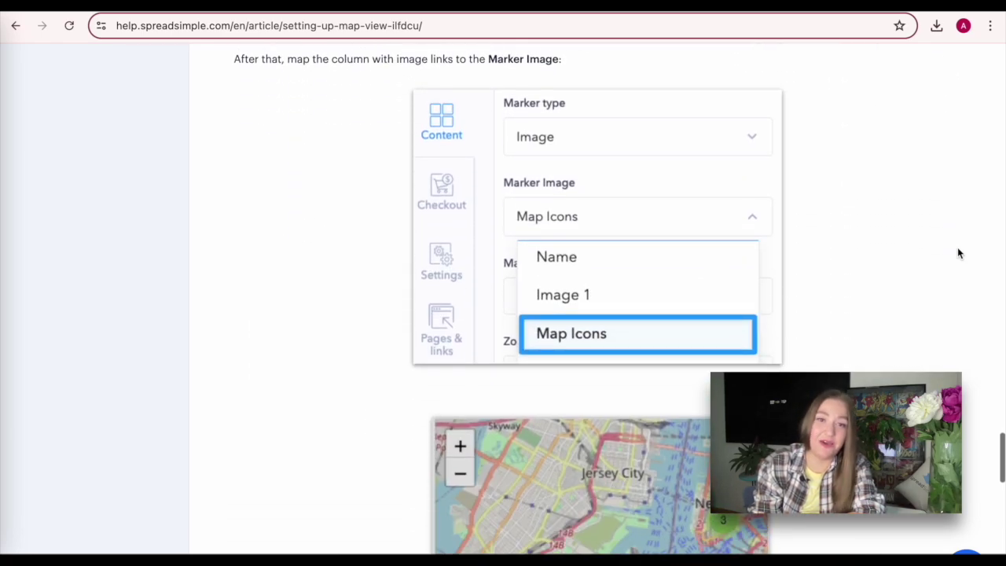
scroll(957, 253, down, 11)
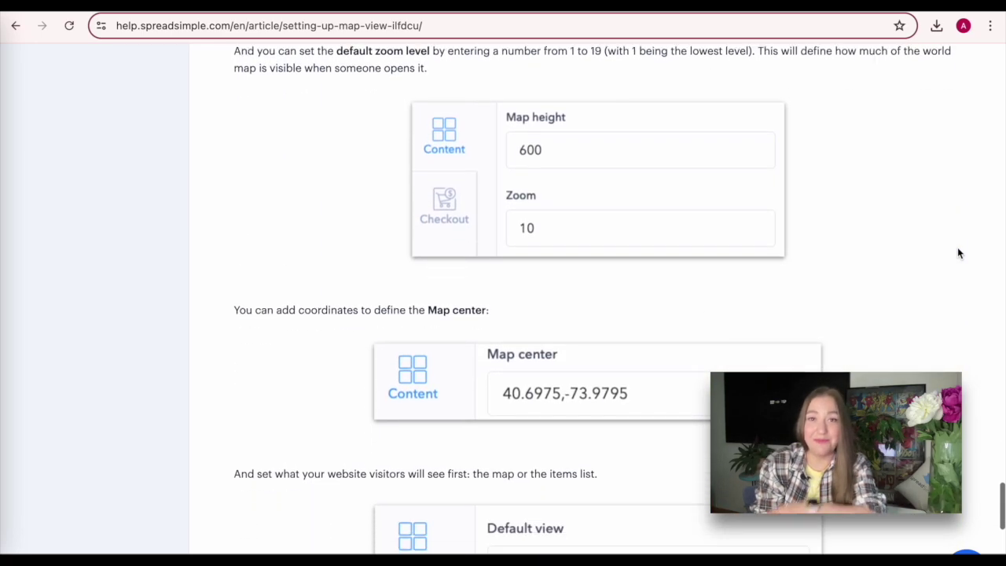
scroll(956, 253, down, 7)
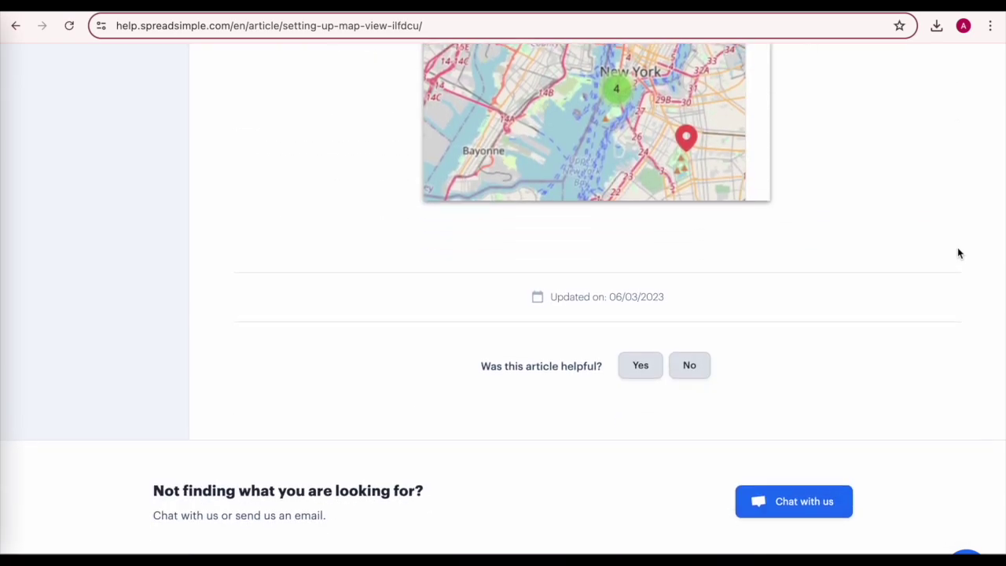